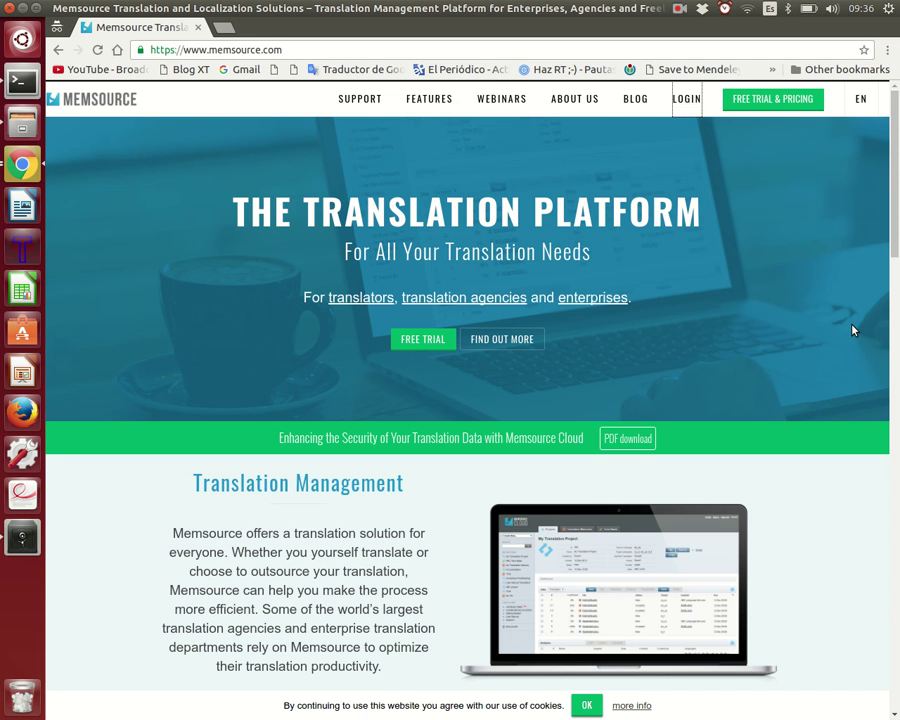
Sign in to Memsource Cloud with the account username and password.
left_click(686, 99)
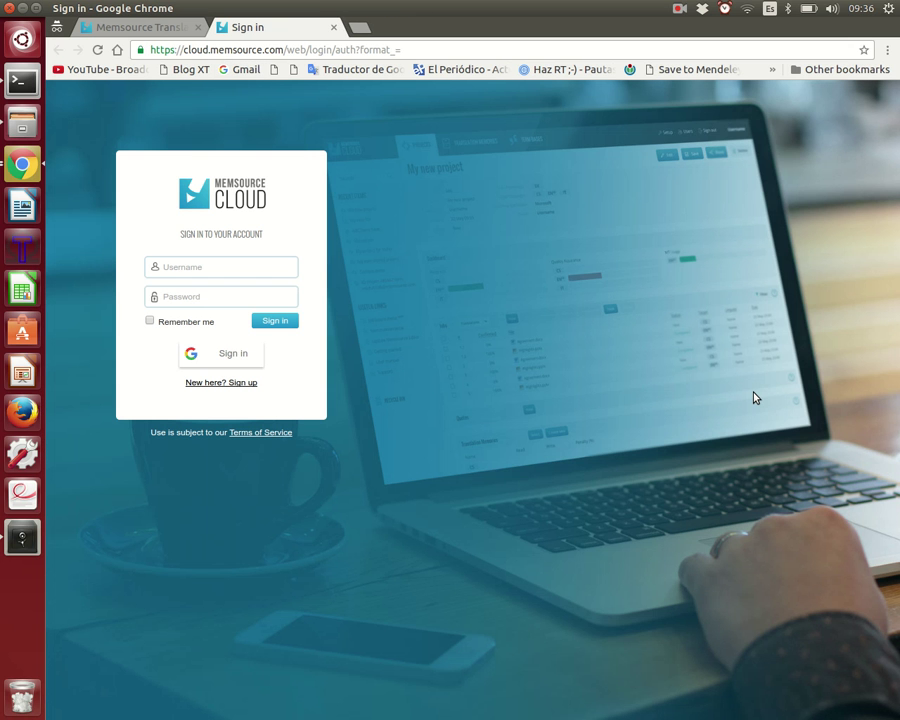
left_click(203, 267)
type("g")
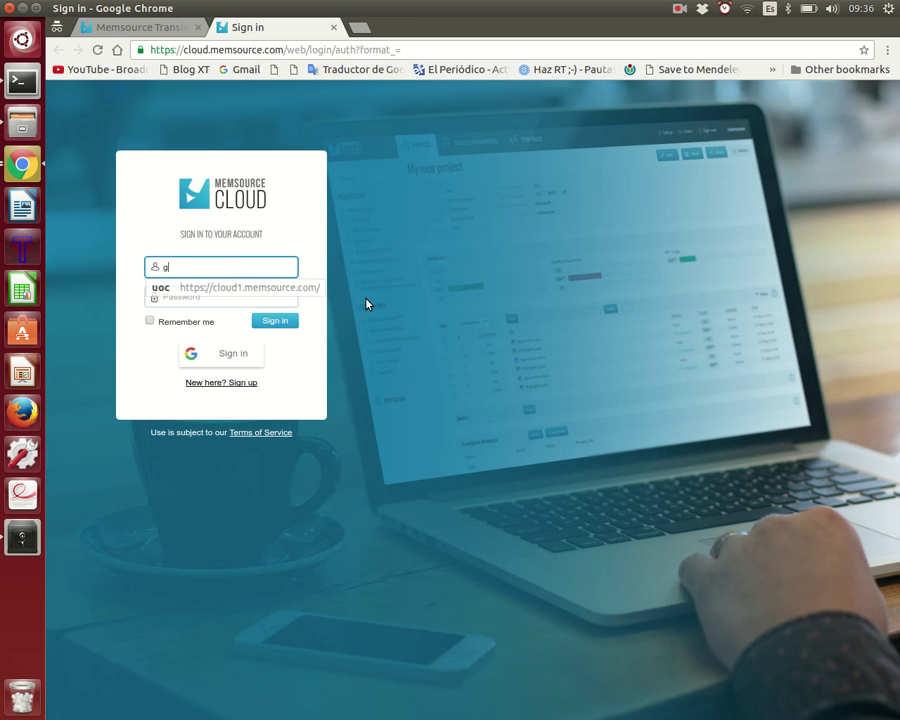
type("estor1_uoc")
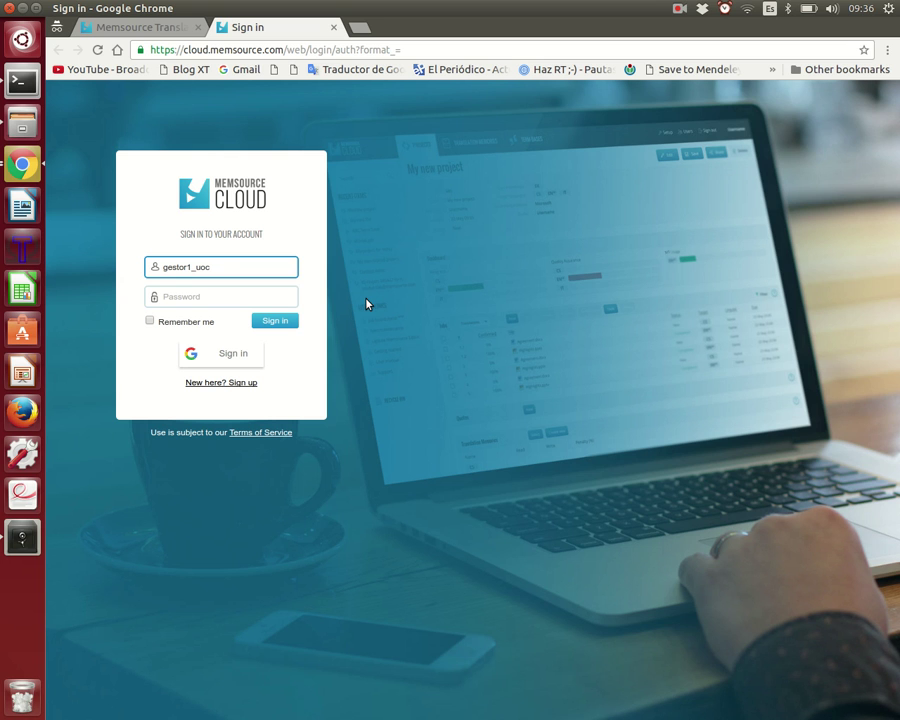
key("Tab")
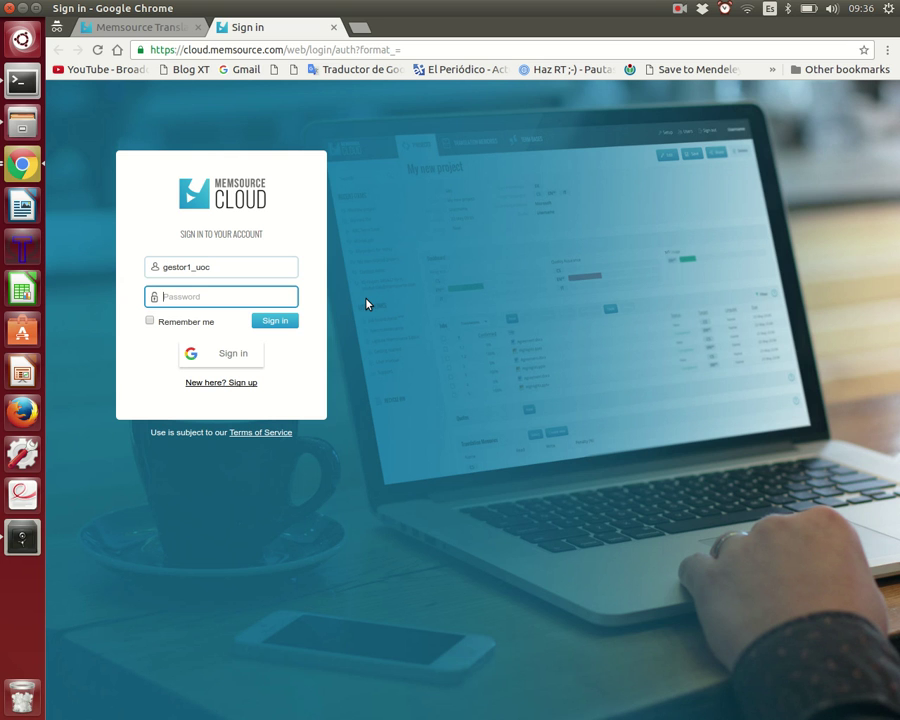
type("g•••••••••")
left_click(287, 321)
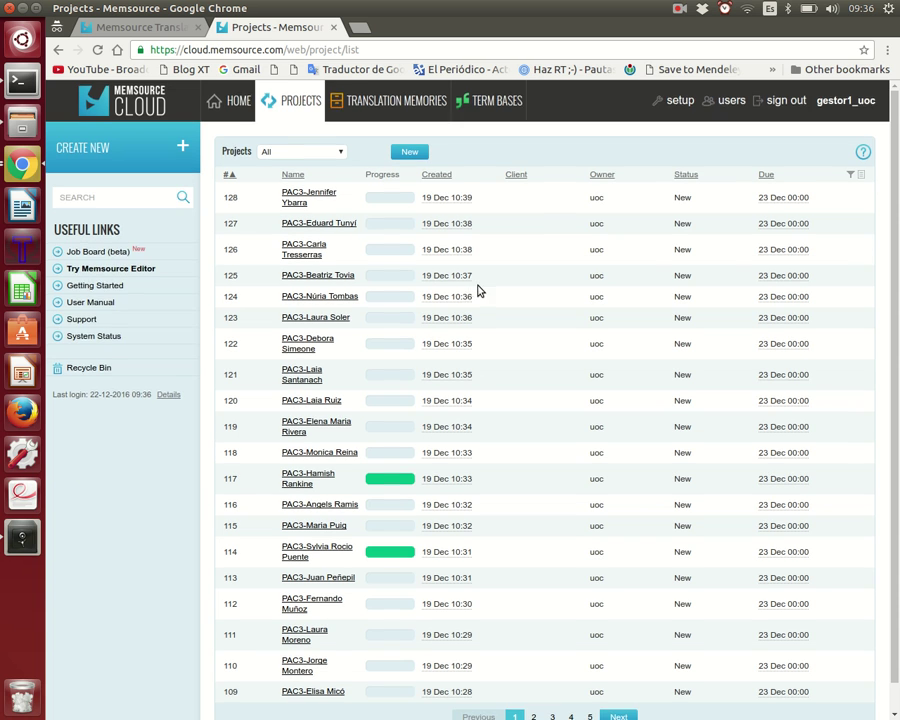
Review the Projects and Translation Memories lists, then display the Term Bases list.
scroll(476, 290, "down", 1)
scroll(660, 585, "up", 1)
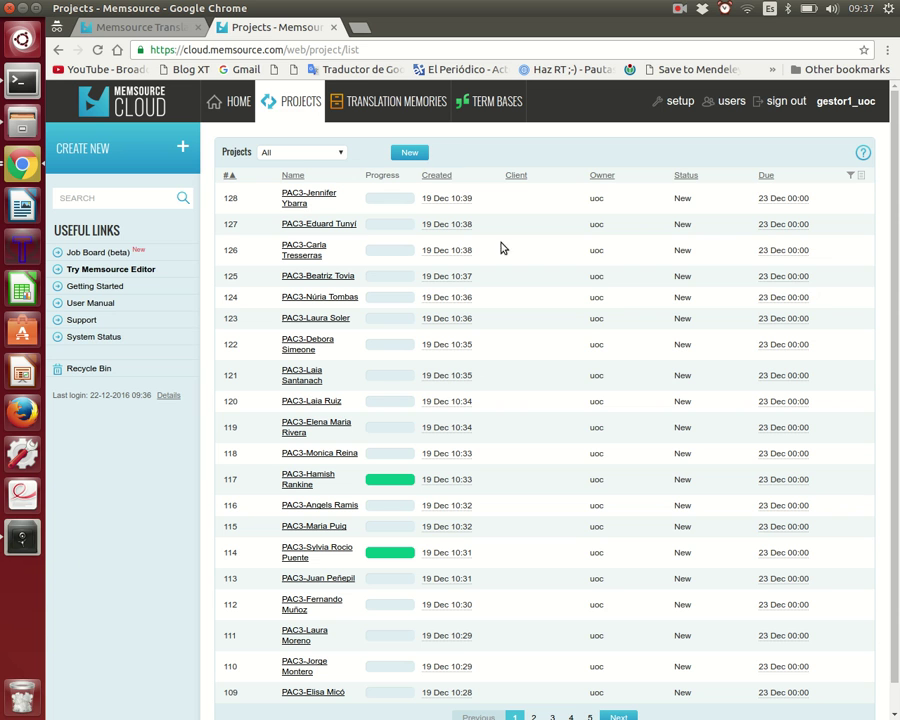
left_click(397, 106)
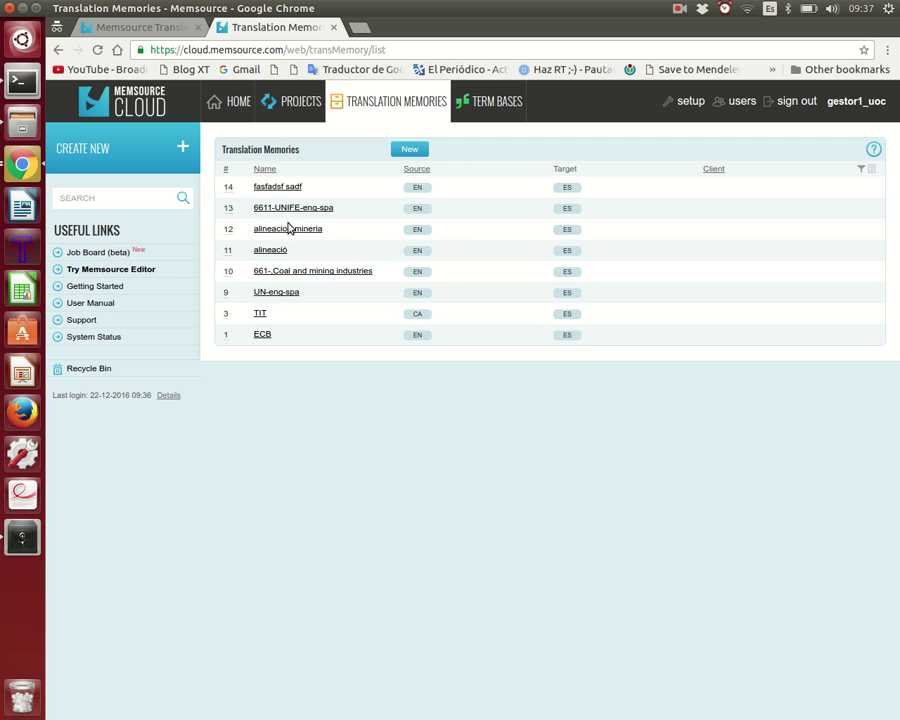
left_click(486, 101)
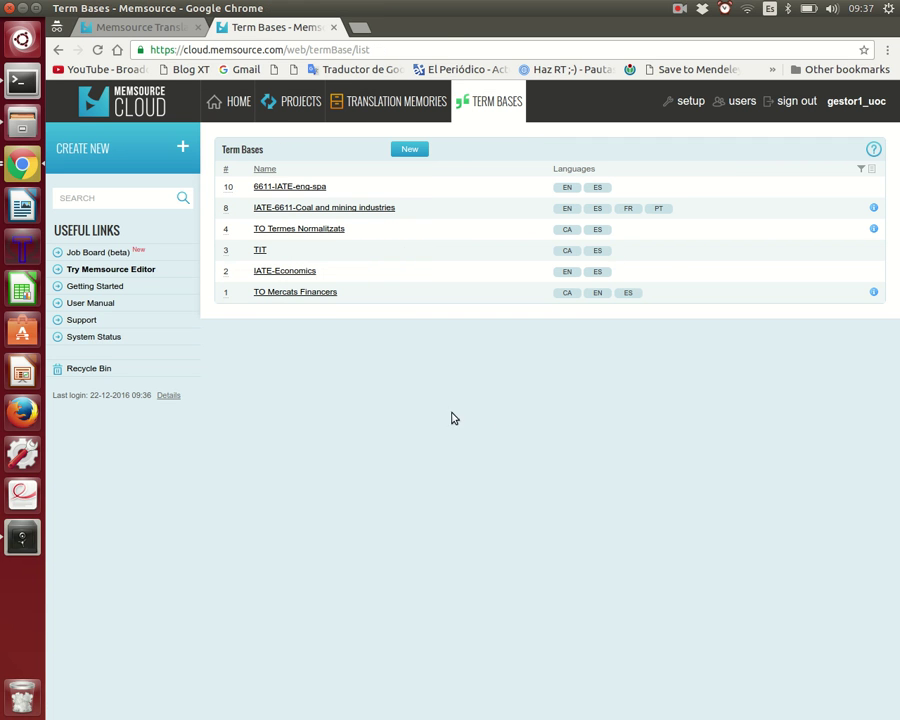
Start a new term base named glosario-ONU with English and Spanish as its languages.
left_click(410, 150)
left_click(333, 183)
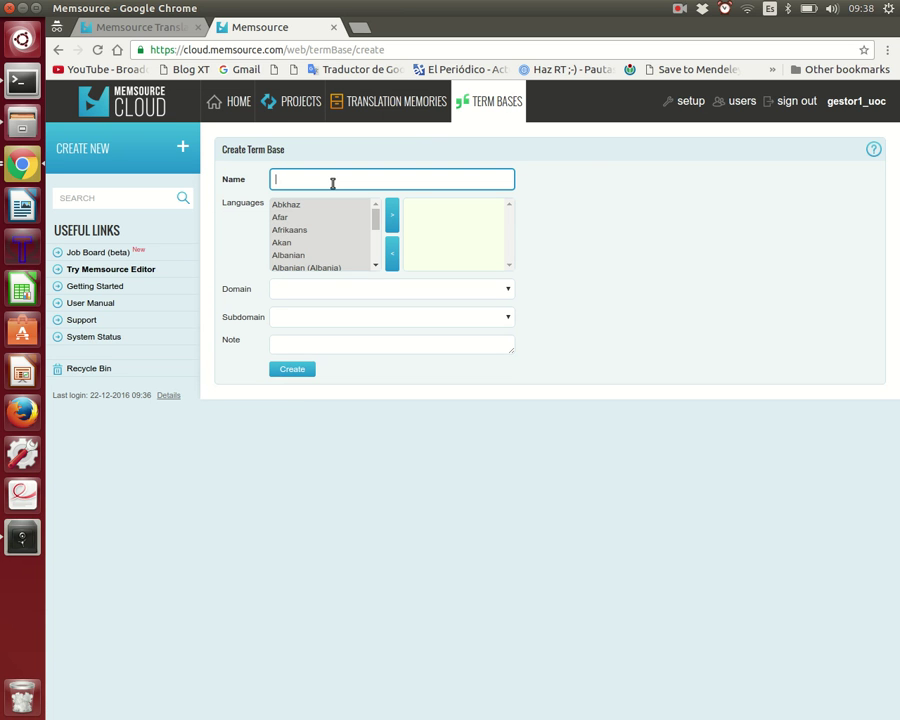
type("glosario-ONU")
left_click(340, 231)
key("e")
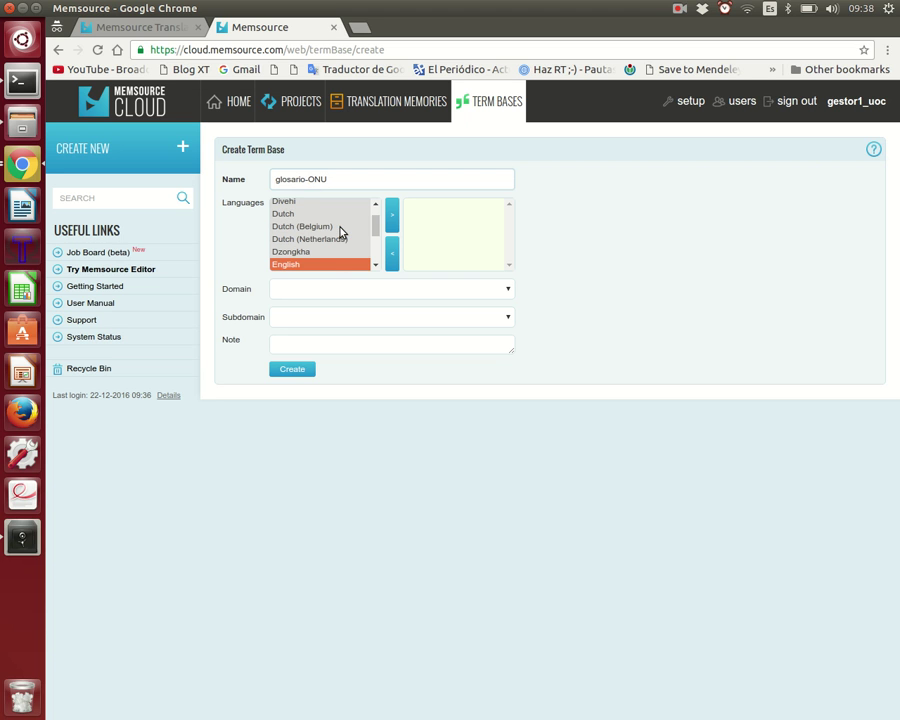
left_click(393, 217)
key("s")
key("p")
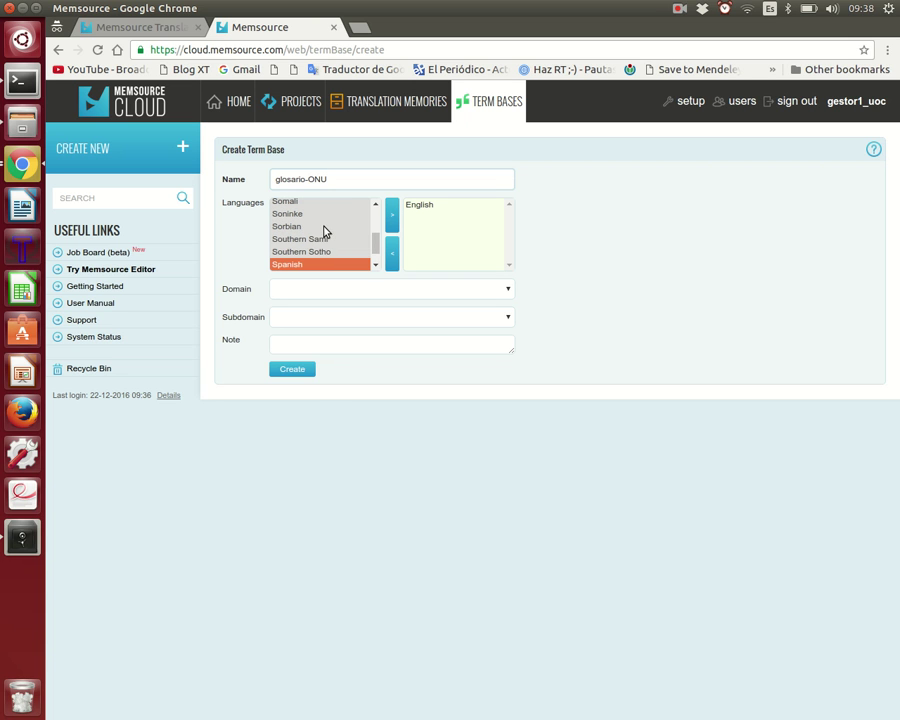
left_click(391, 221)
Set domain 76- INTERNATIONAL ORGANISATIONS, add a note on IATE international organisations, and create it.
left_click(505, 291)
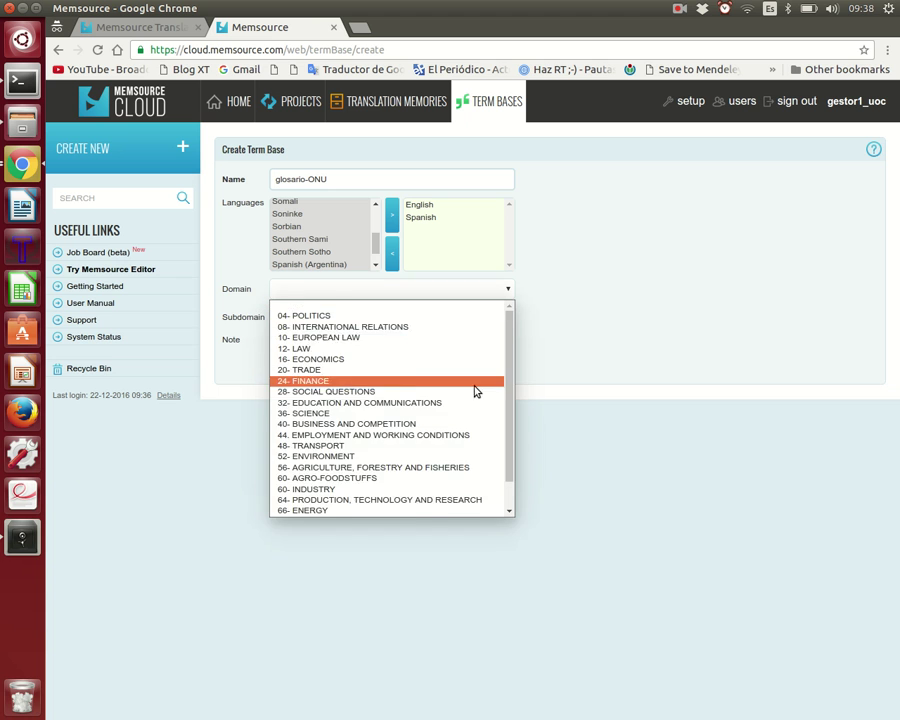
scroll(475, 396, "down", 2)
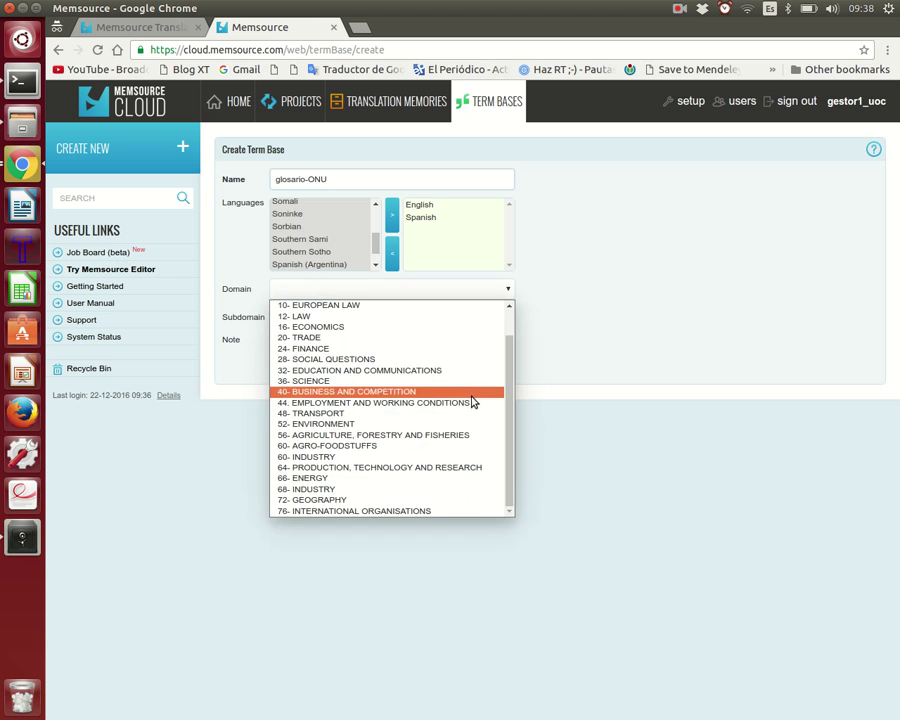
left_click(444, 512)
left_click(498, 350)
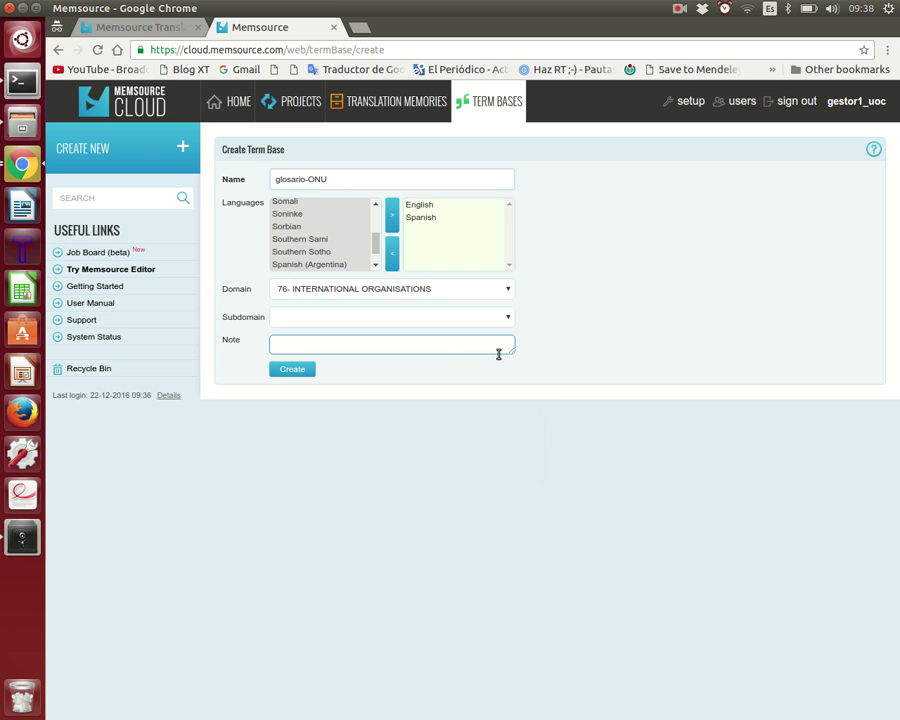
type("Glosario de organizaciones internacionales del IATE")
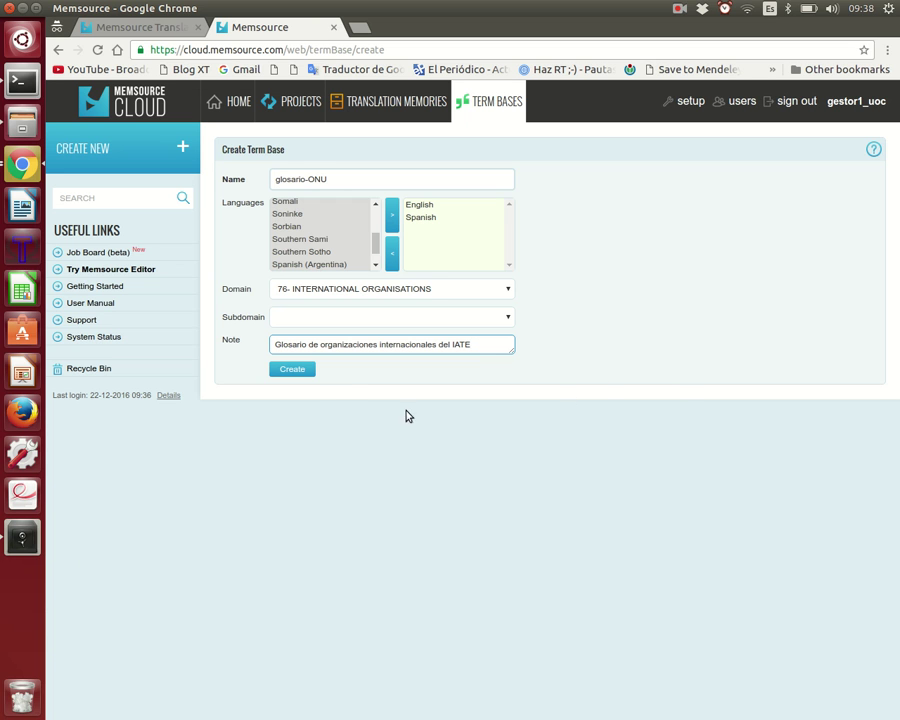
left_click(291, 369)
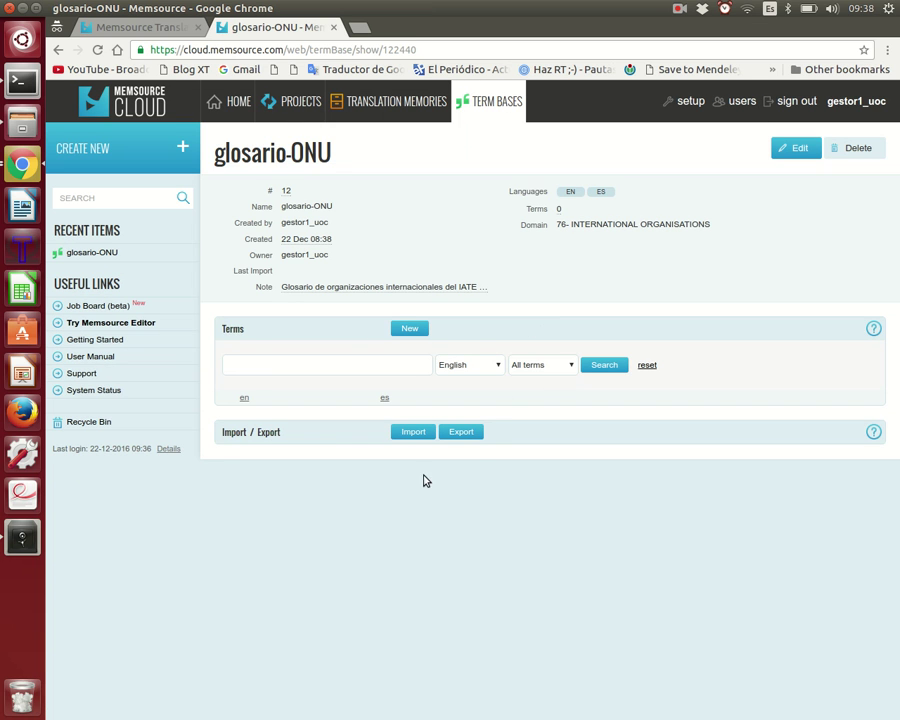
Import glosario-ONU-eng-spa.tbx into the glosario-ONU term base, which ends on an error page.
left_click(415, 431)
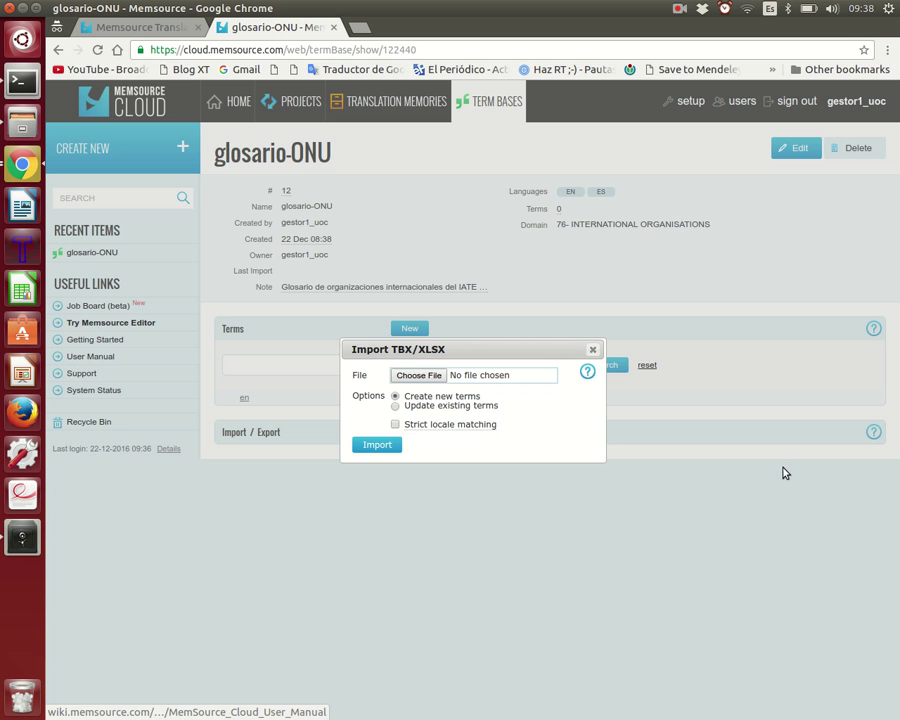
left_click(418, 375)
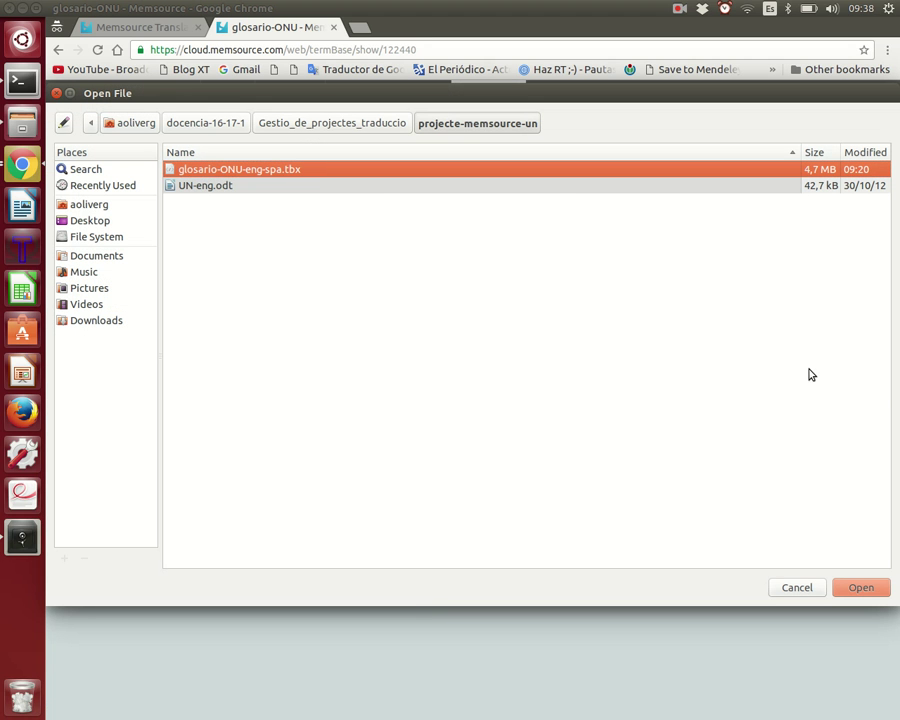
left_click(863, 587)
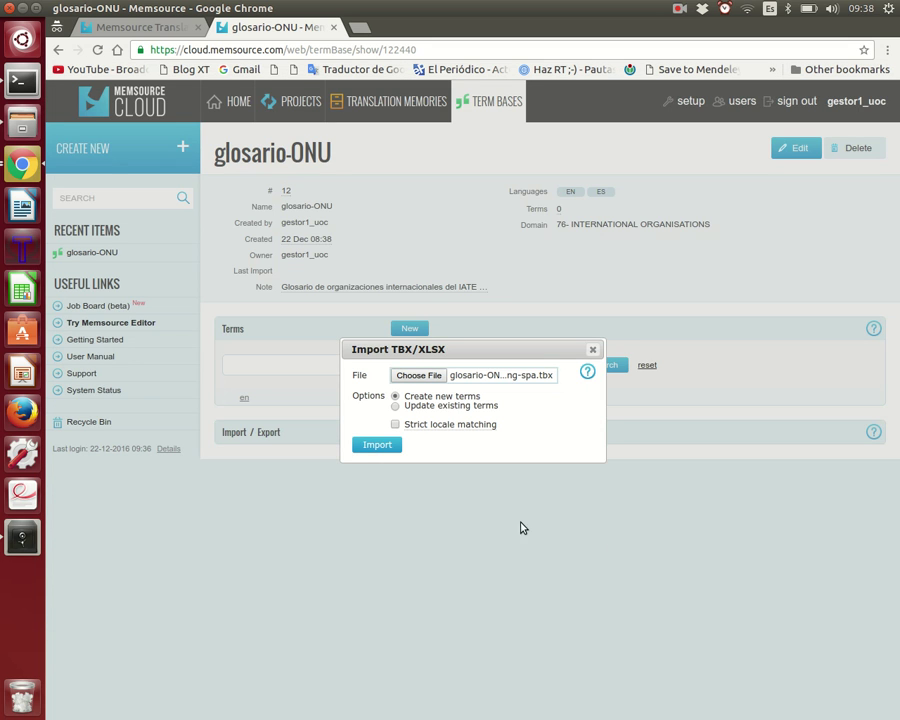
left_click(377, 444)
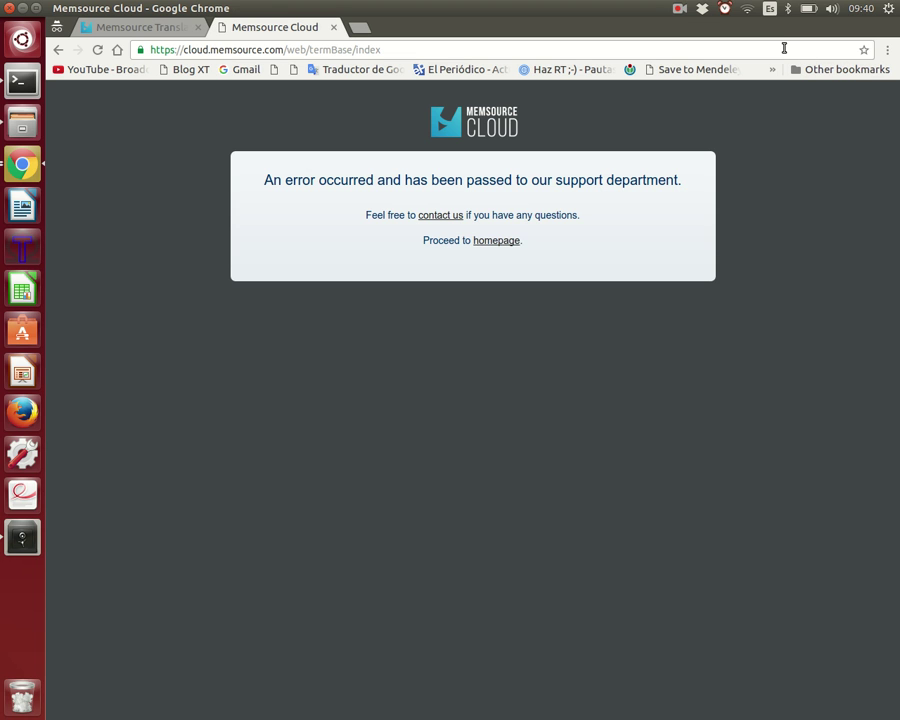
Verify glosario-ONU holds 15839 terms (8288 en, 7551 es), then return to Projects.
left_click(680, 11)
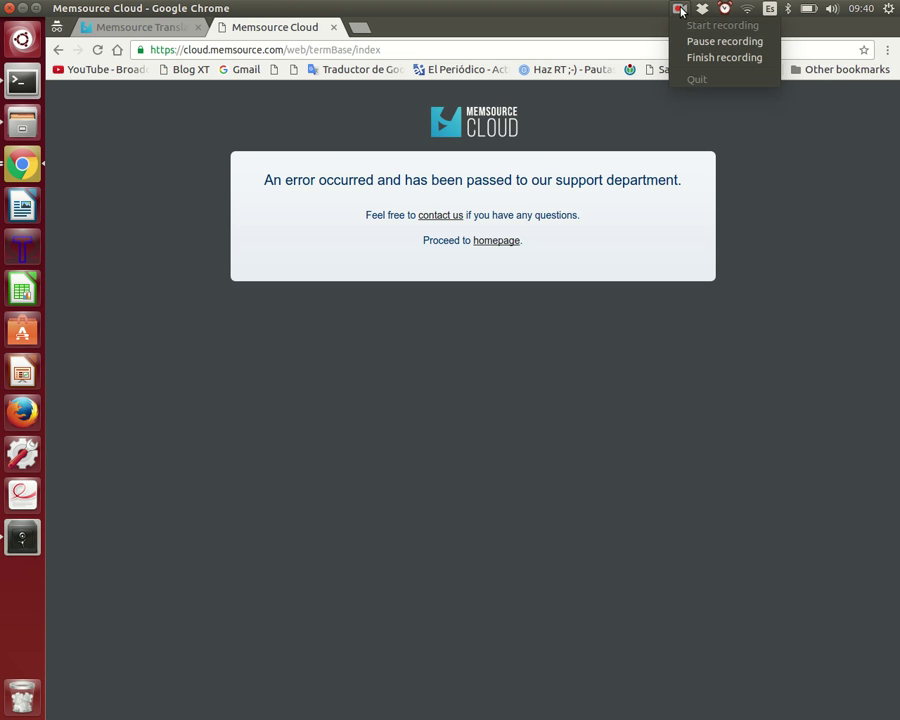
left_click(694, 39)
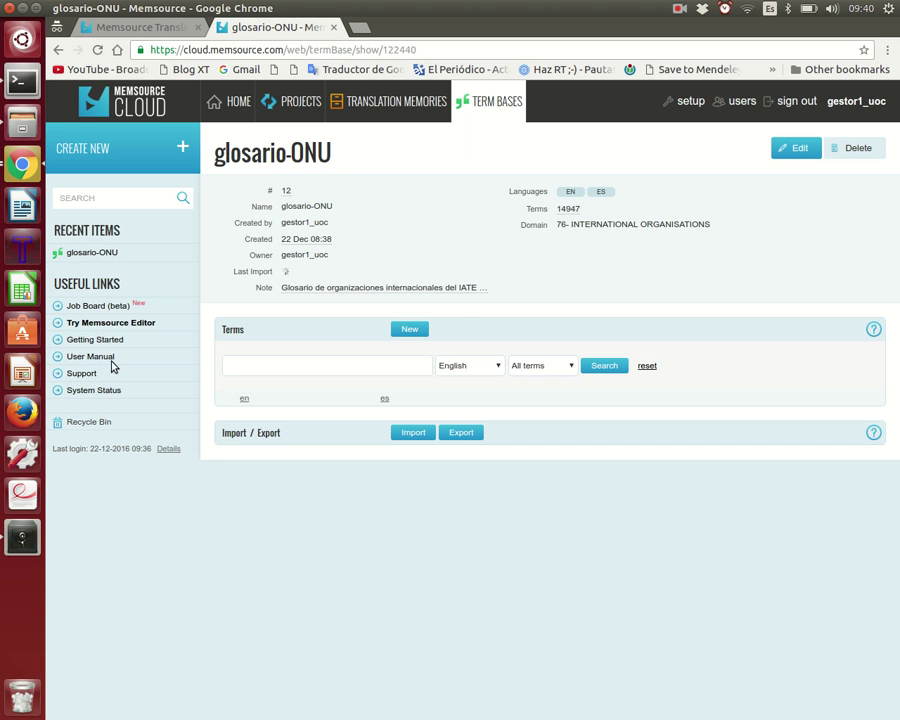
mouse_move(566, 213)
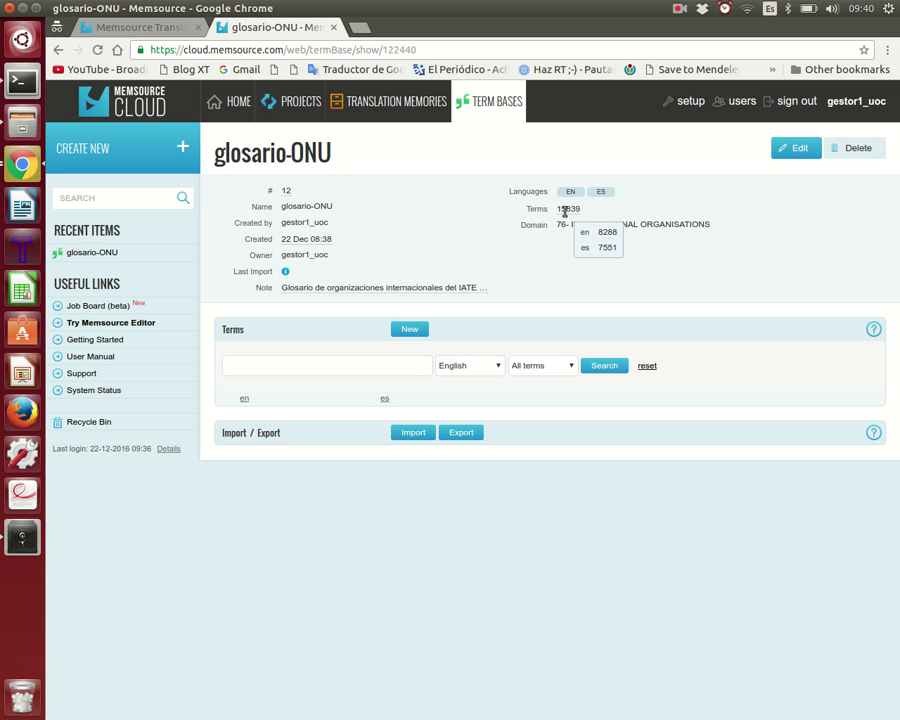
left_click(294, 101)
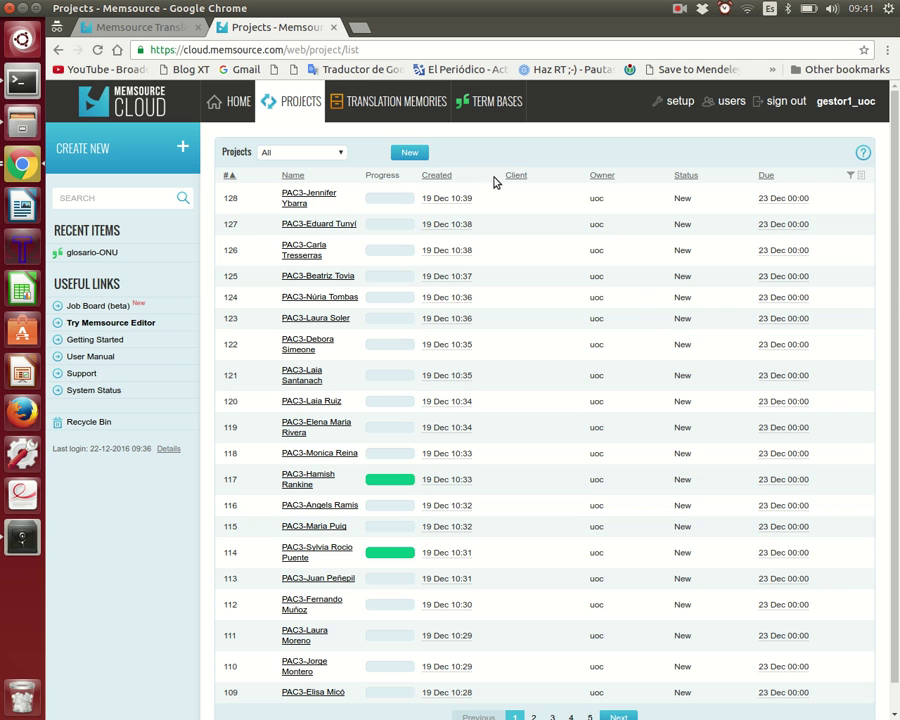
Start a new project named PAC3-aoliverg in domain 76- INTERNATIONAL ORGANISATIONS.
left_click(412, 152)
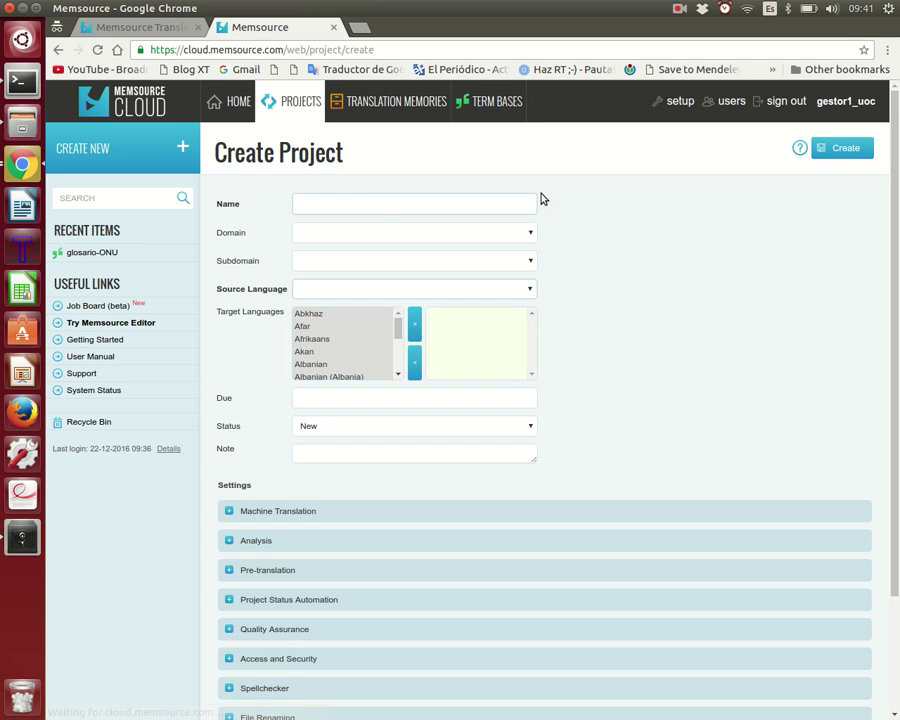
left_click(368, 205)
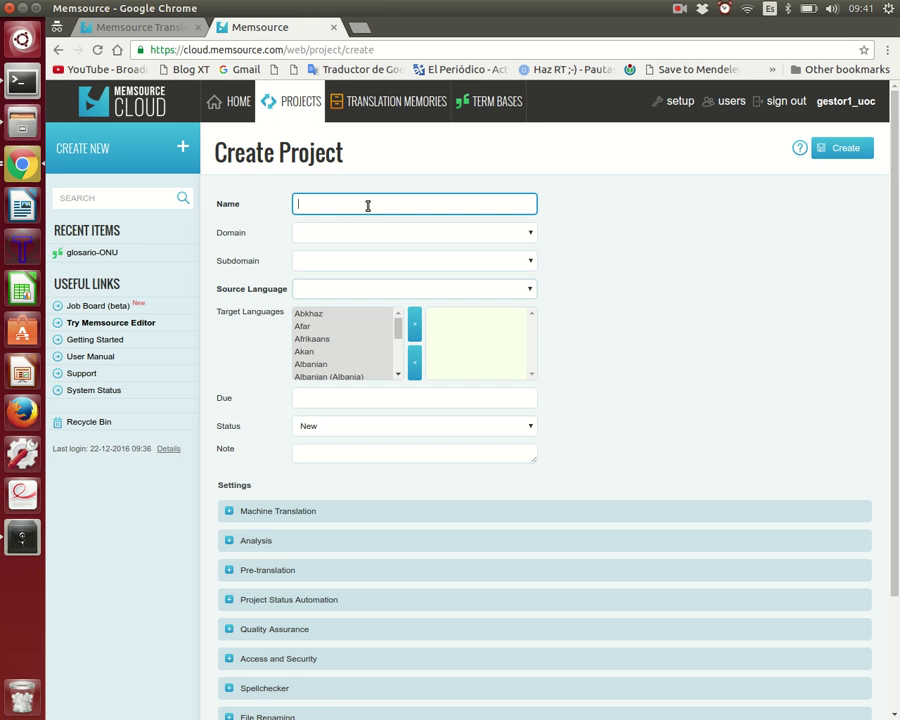
type("PAC-aoliverg")
left_click(314, 205)
key("BackSpace")
type("C3")
left_click(335, 232)
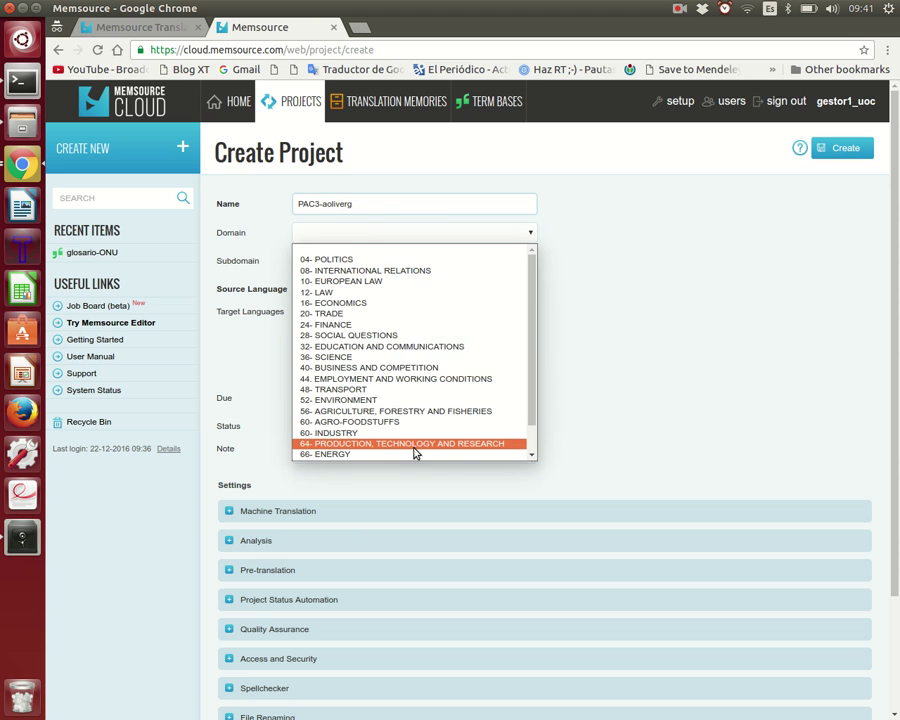
scroll(470, 444, "down", 1)
left_click(463, 455)
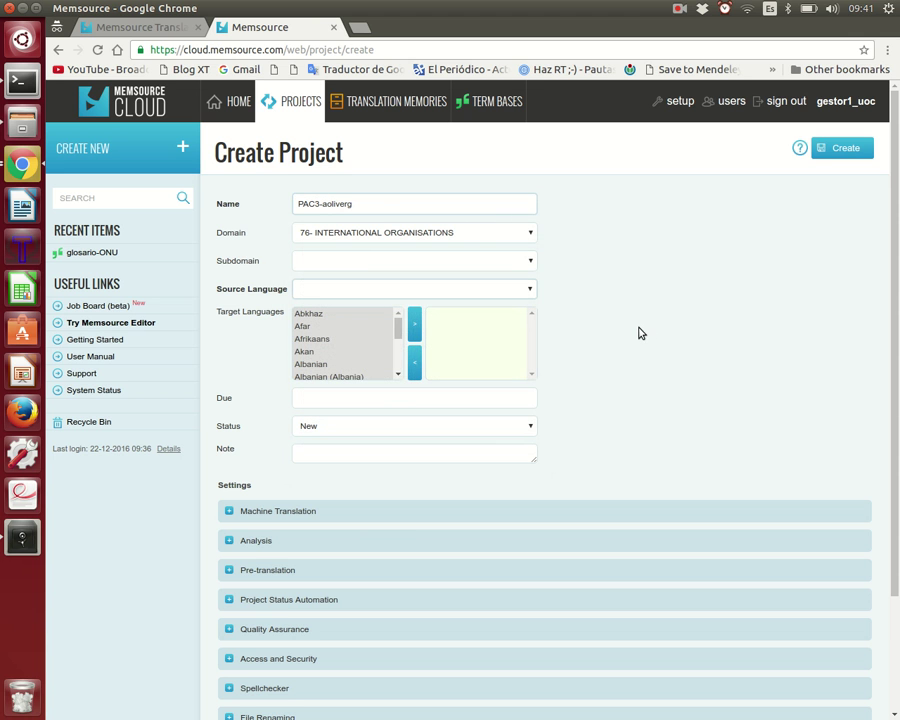
Set English as source, Spanish as target, and due date 30 December 2016.
left_click(531, 290)
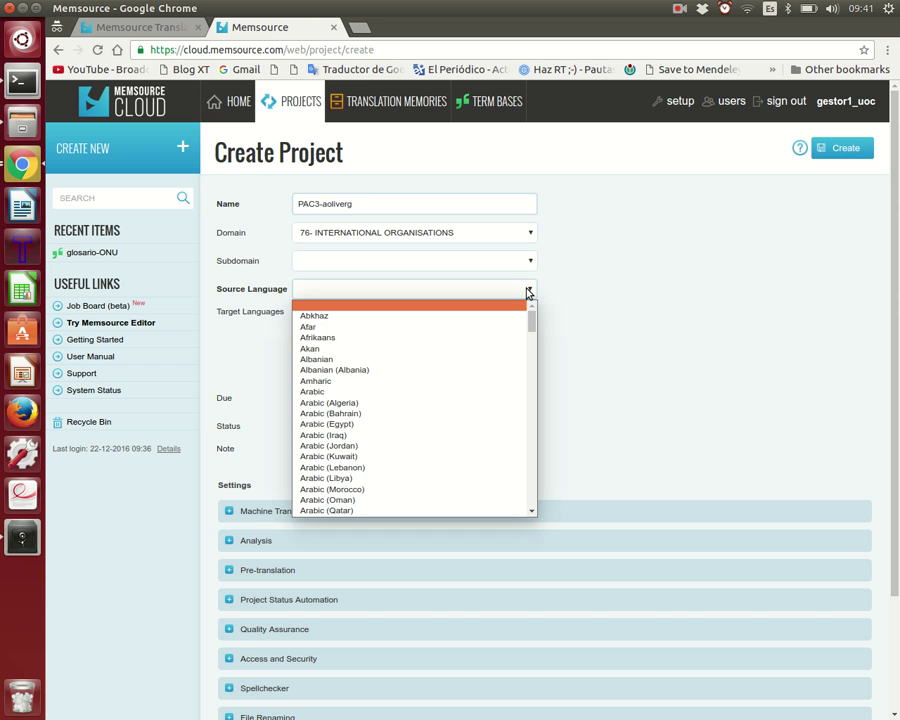
type("e")
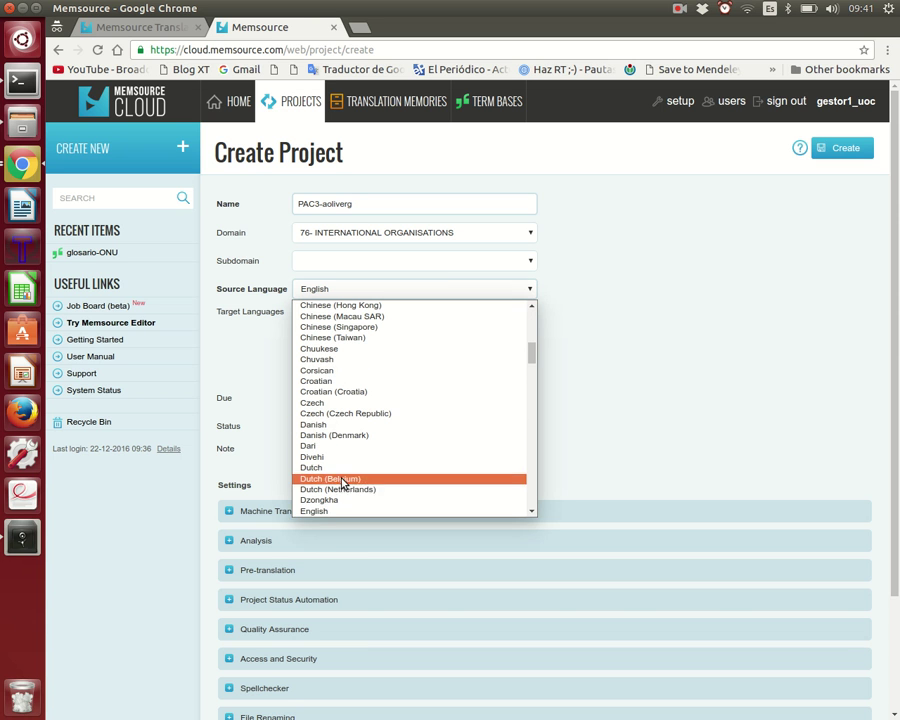
left_click(322, 511)
type("sp")
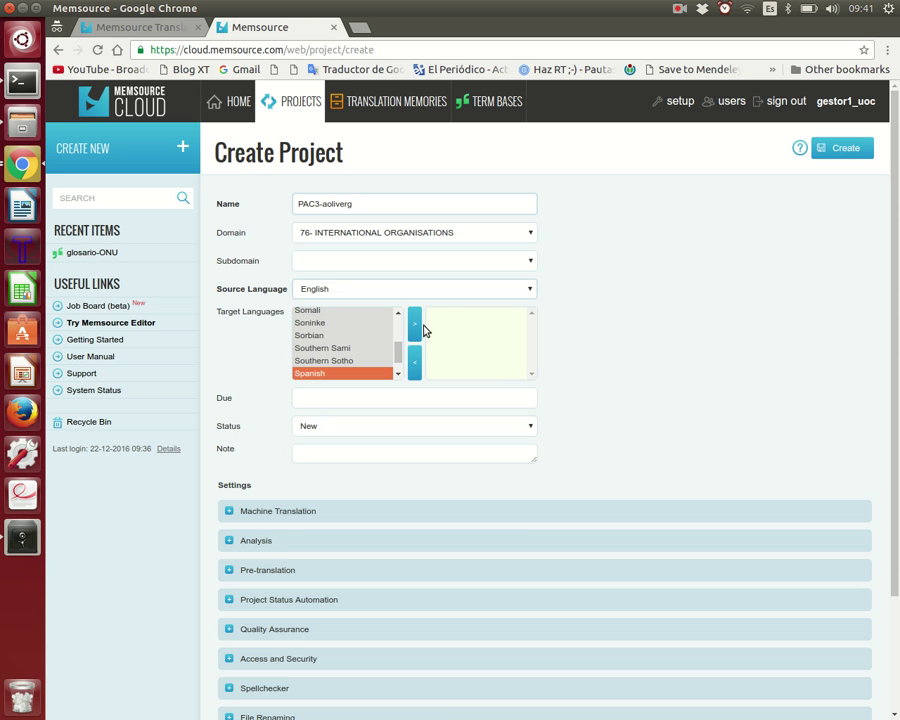
left_click(416, 328)
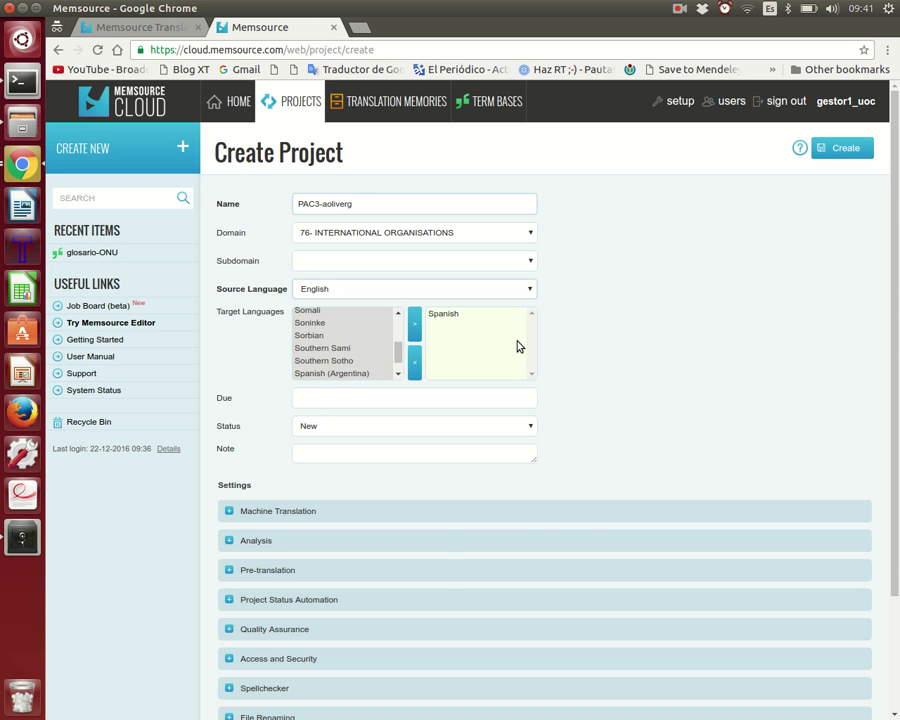
left_click(517, 398)
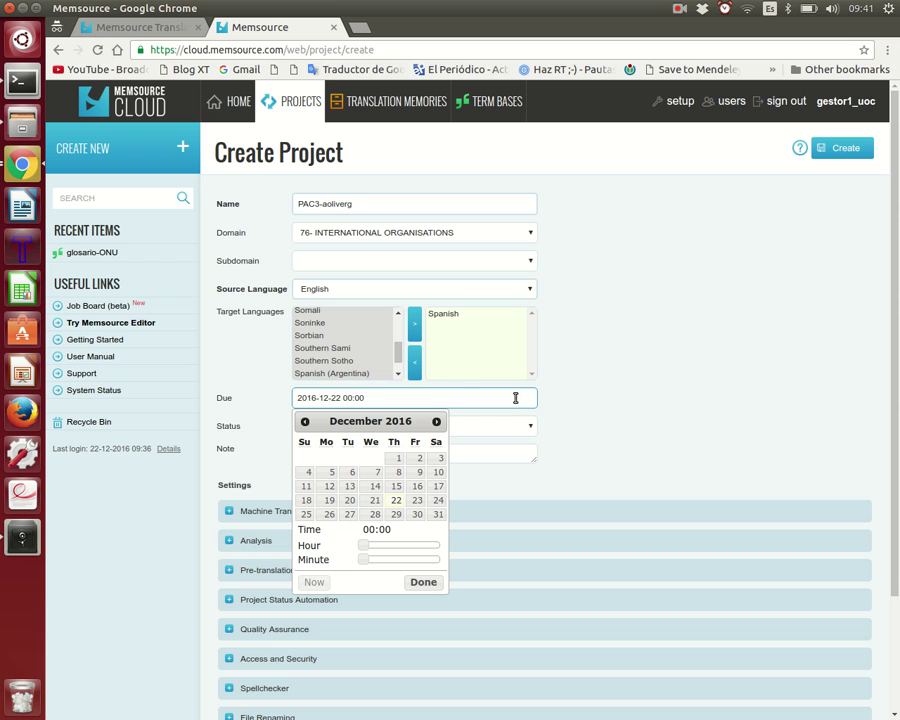
left_click(418, 514)
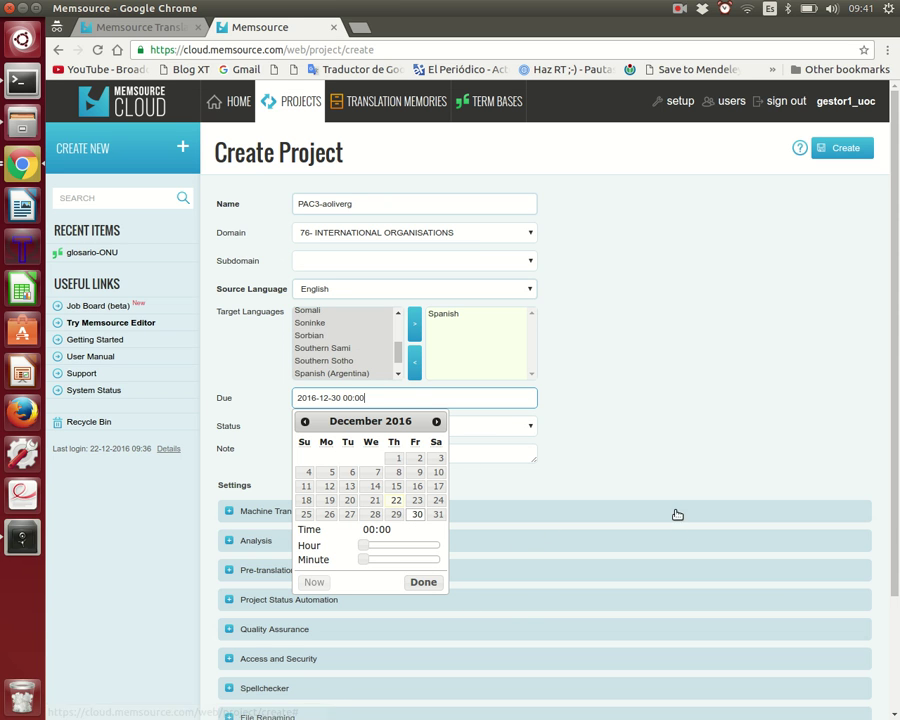
left_click(615, 440)
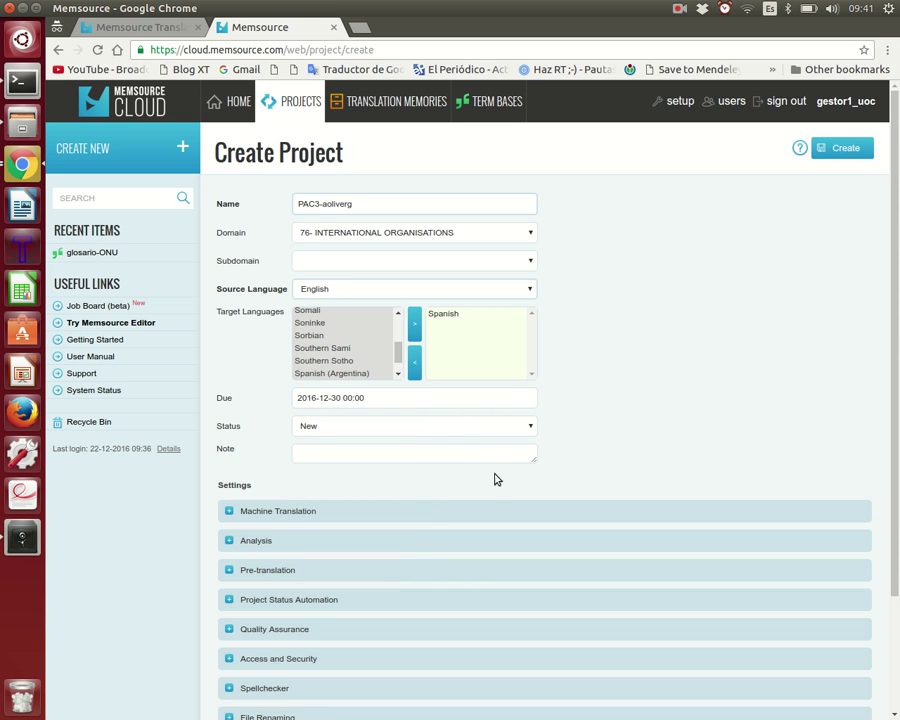
Keep Microsoft with Feedback machine translation and create the project.
left_click(446, 451)
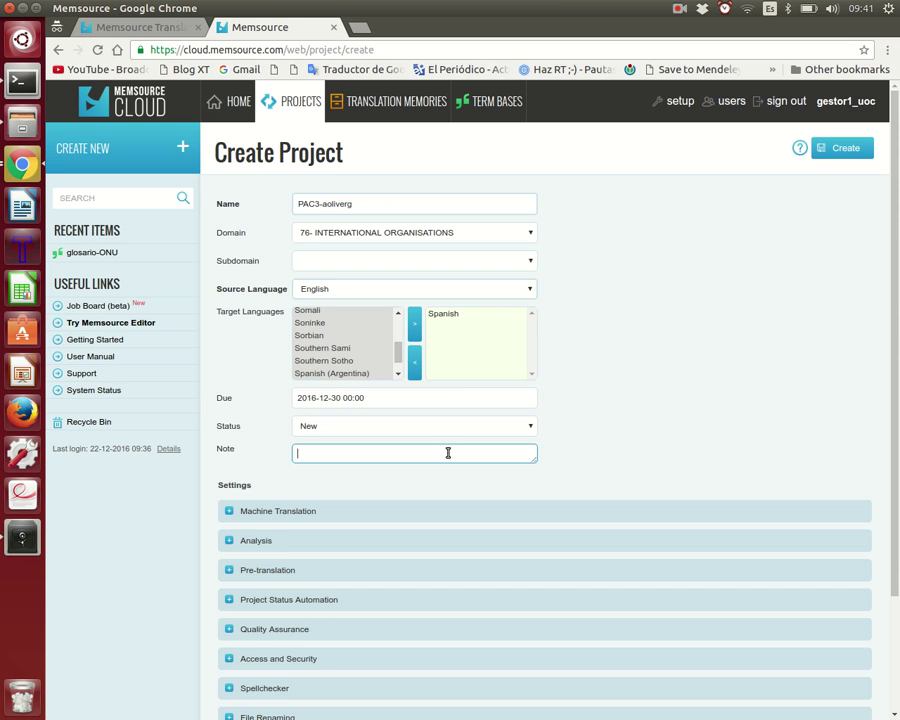
left_click(229, 511)
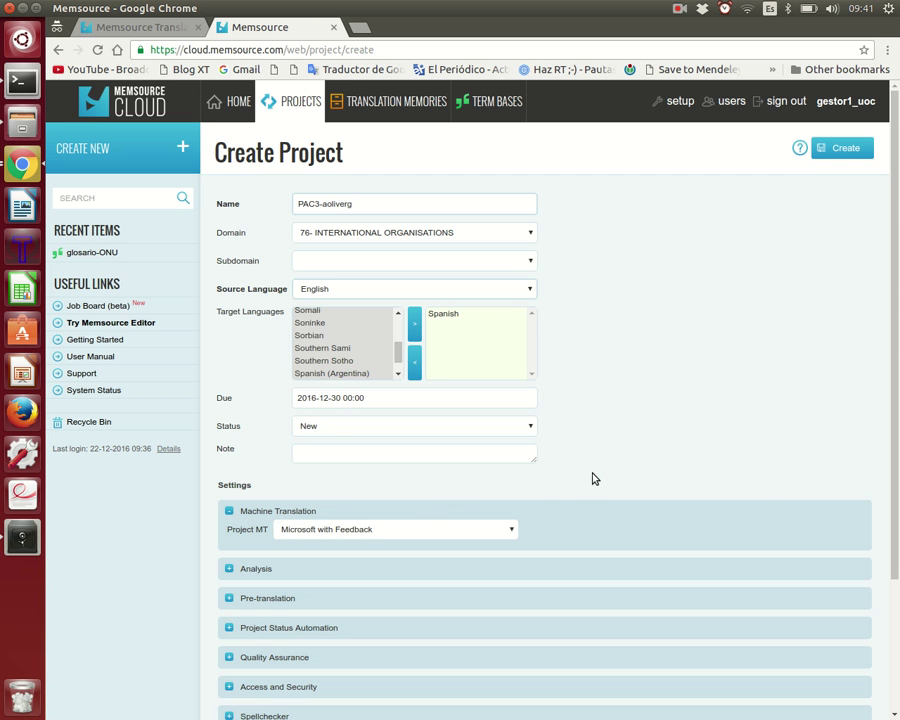
scroll(756, 490, "down", 3)
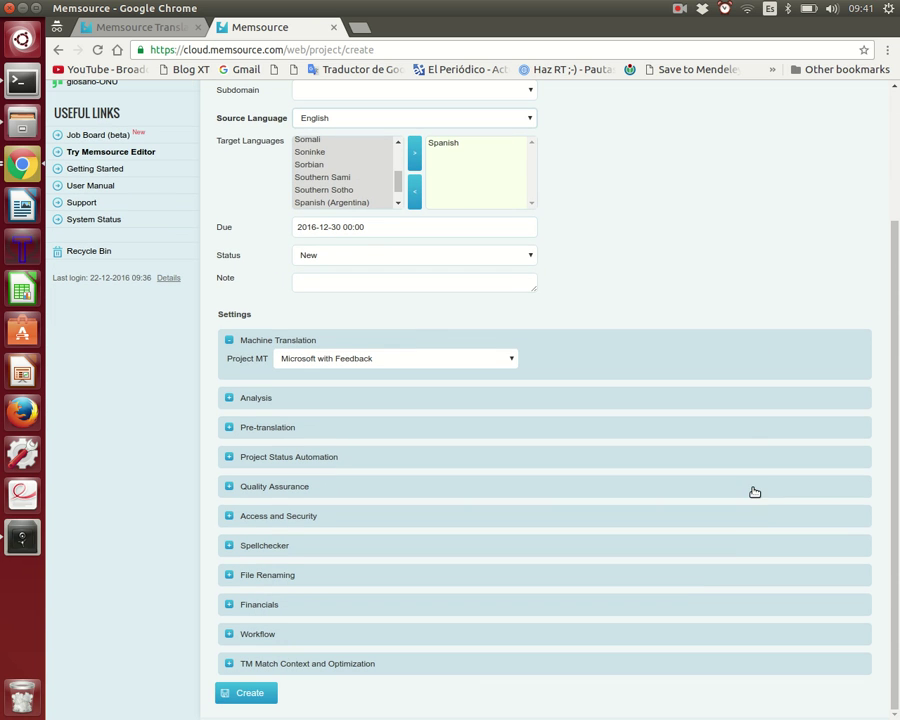
left_click(247, 694)
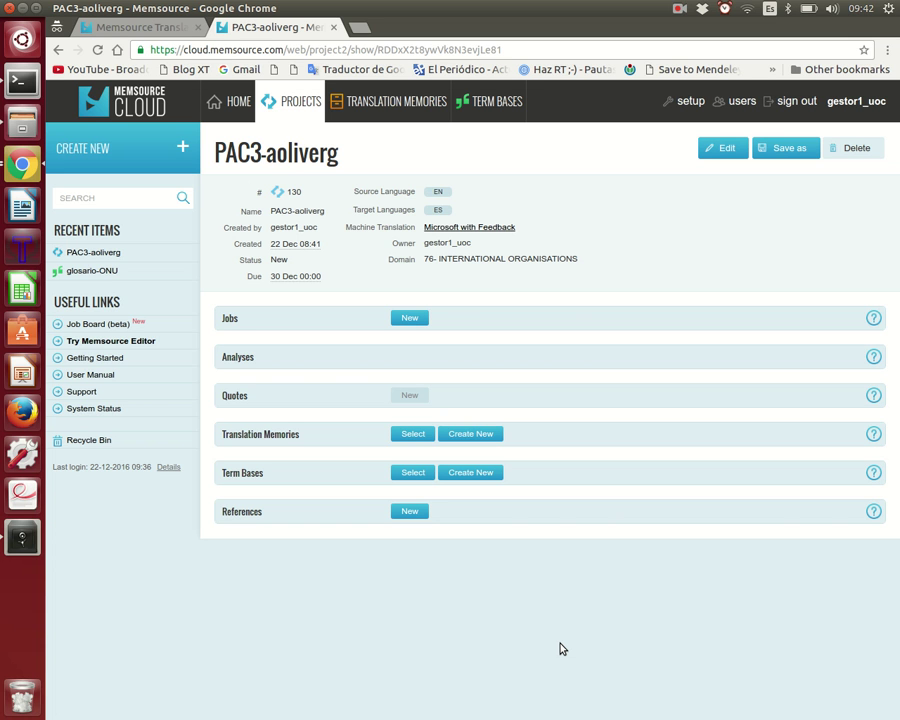
Assign translation memory UN-eng-spa to the project with Read and Write enabled.
left_click(418, 435)
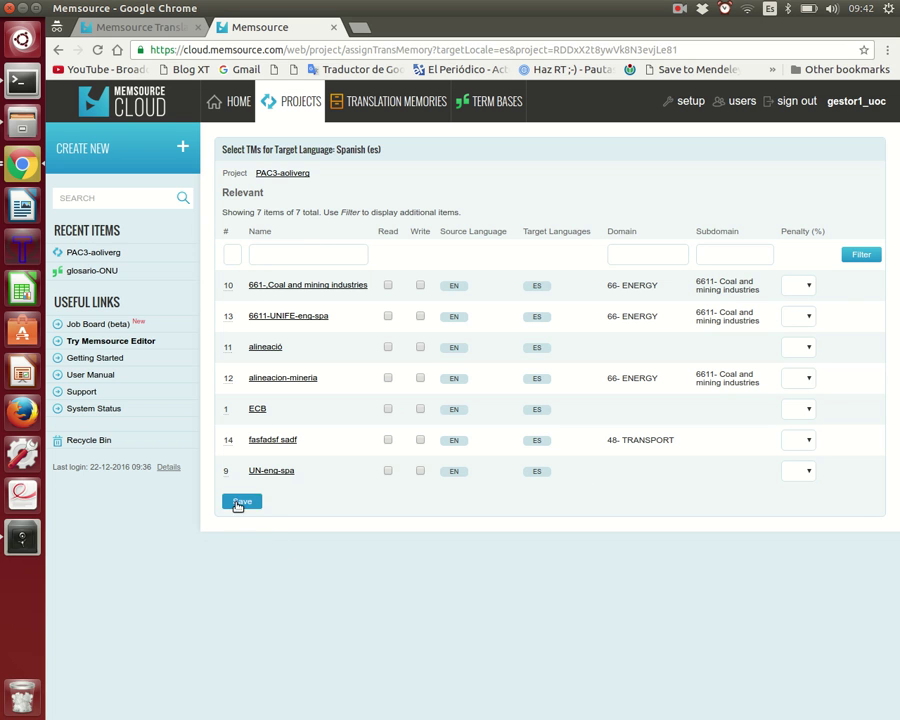
left_click(388, 471)
left_click(420, 471)
left_click(243, 502)
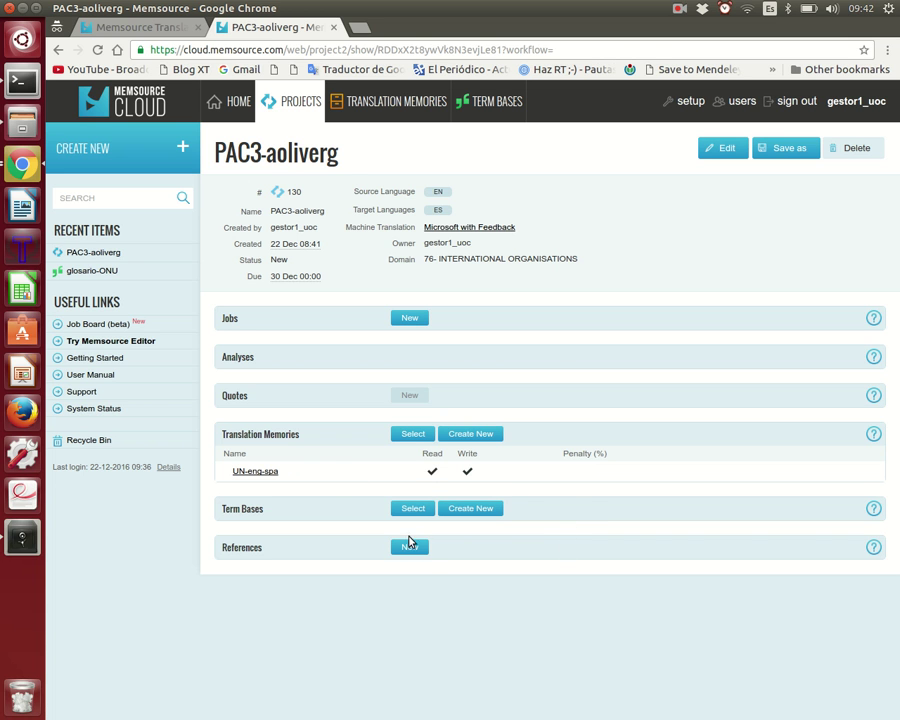
Assign term base glosario-ONU to the project with Read, Write and QA enabled.
left_click(428, 511)
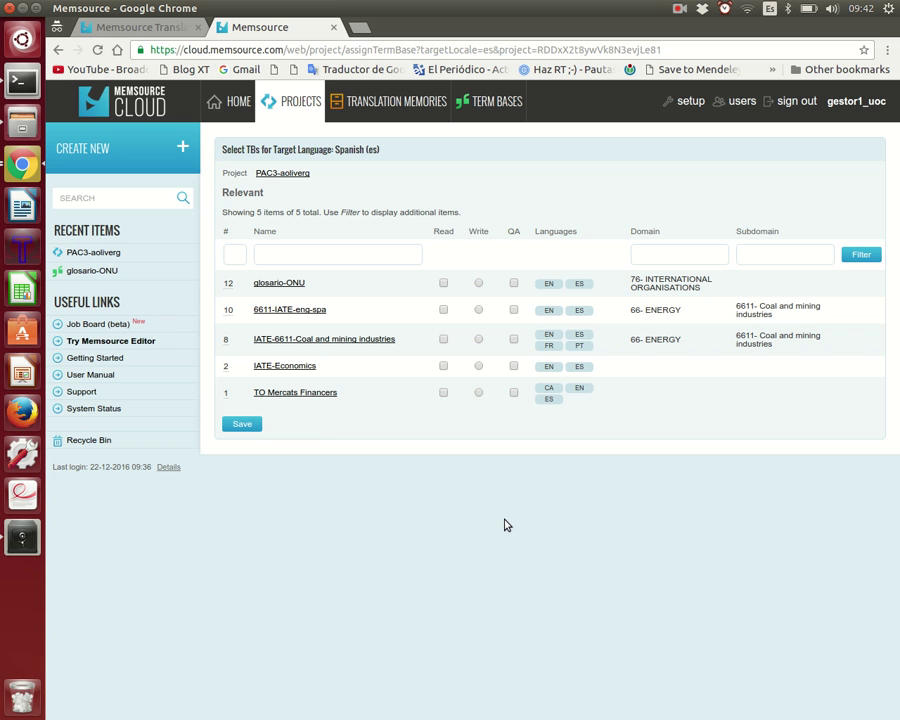
left_click(442, 284)
left_click(250, 424)
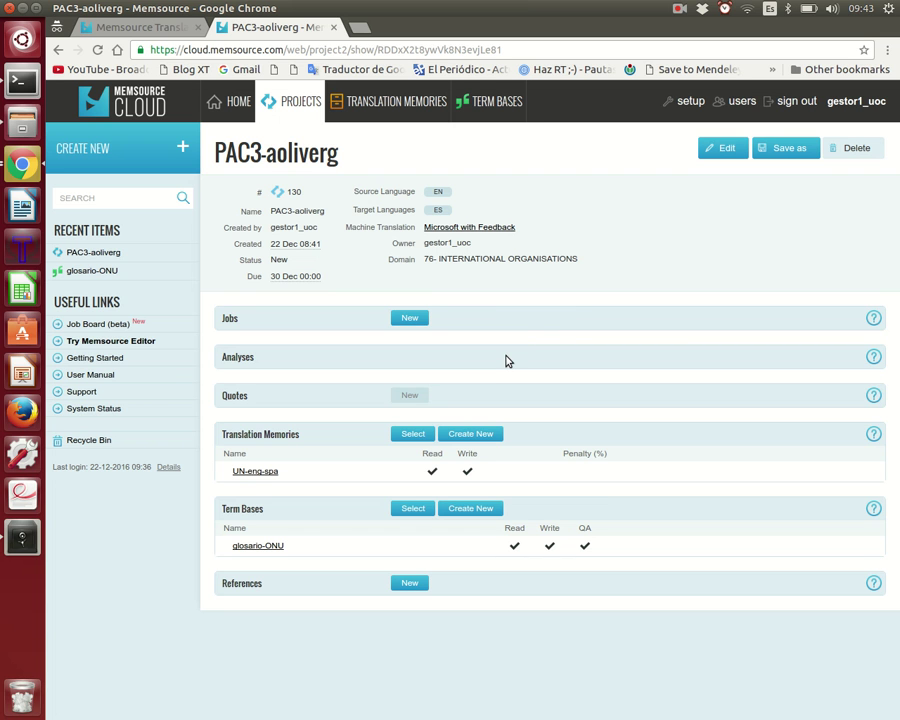
Start a new job with UN-eng.odt as the source file.
left_click(410, 317)
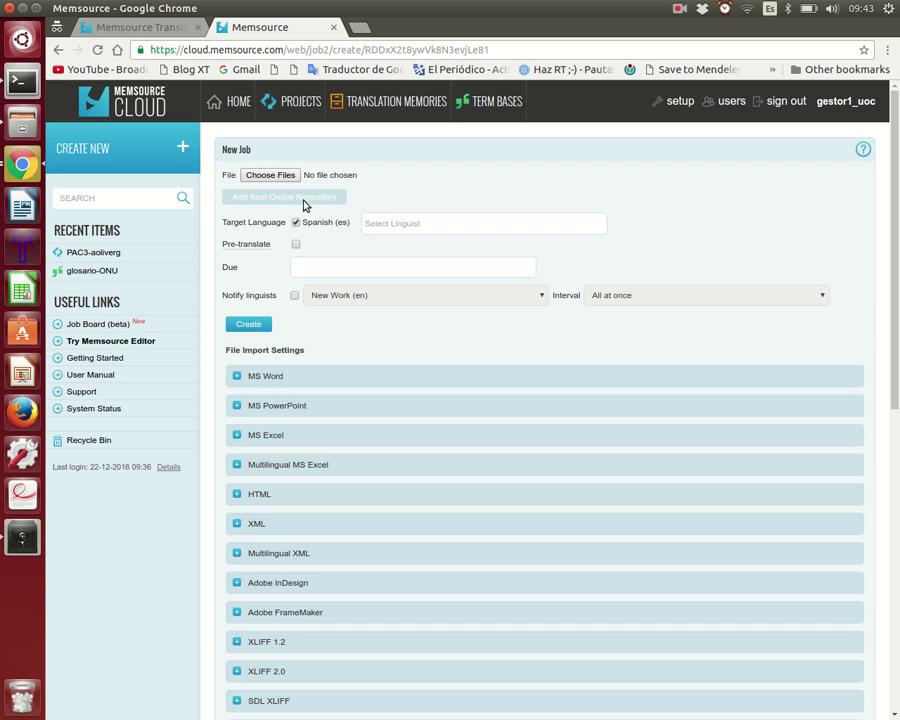
left_click(279, 175)
left_click(247, 186)
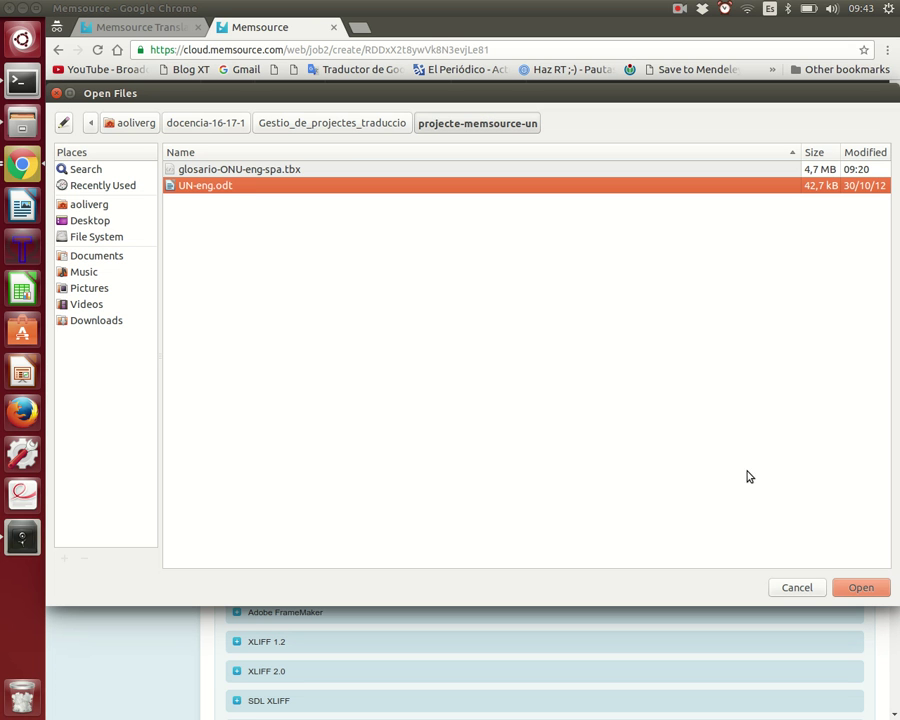
left_click(859, 587)
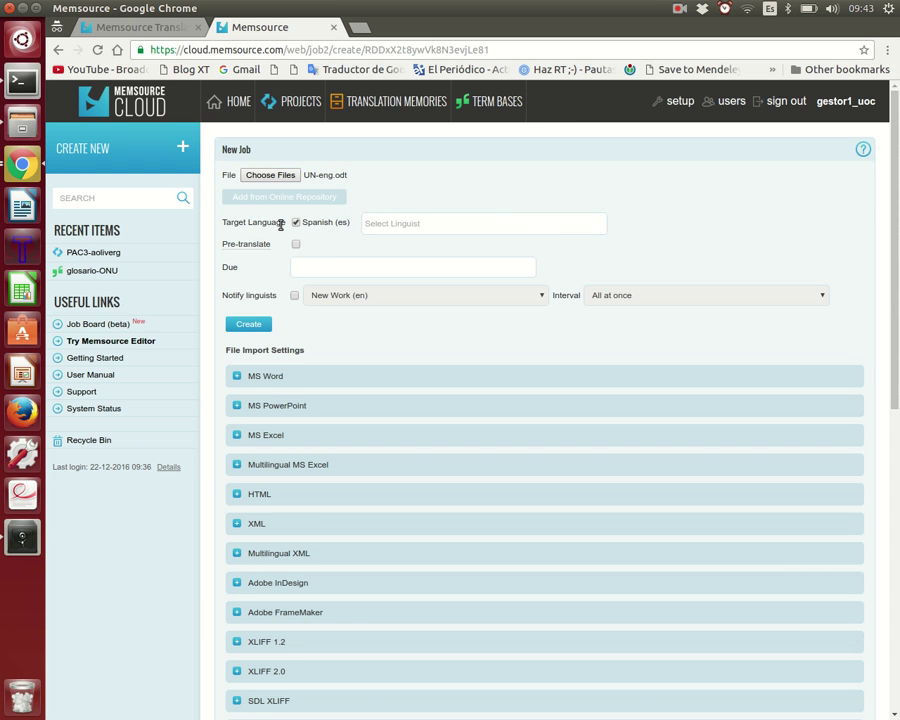
Assign the linguist, set the due date to 30 December 2016, and leave notifications off.
left_click(402, 222)
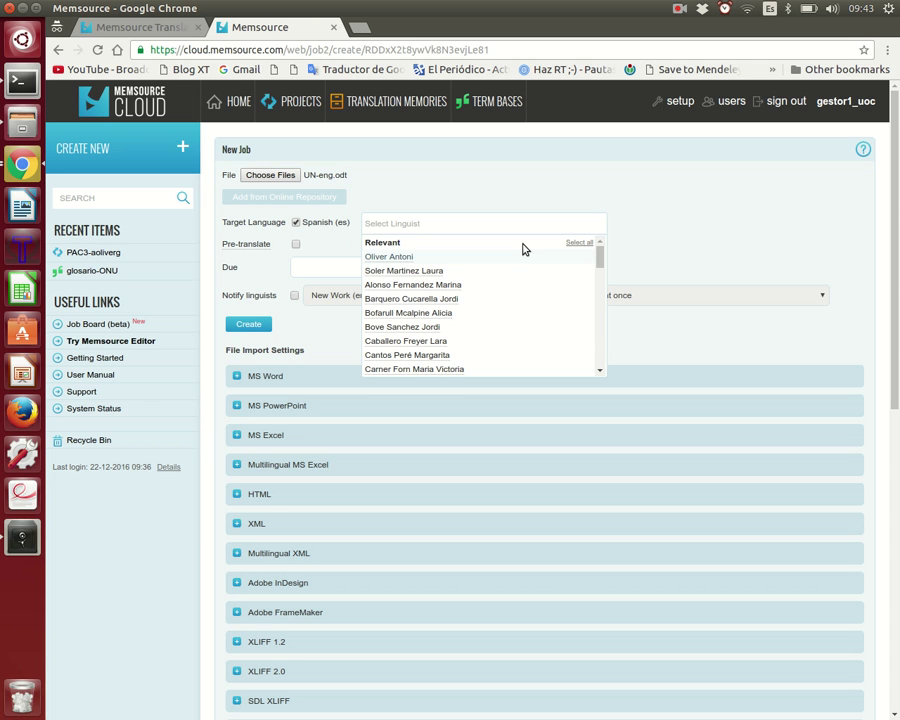
type("Lara")
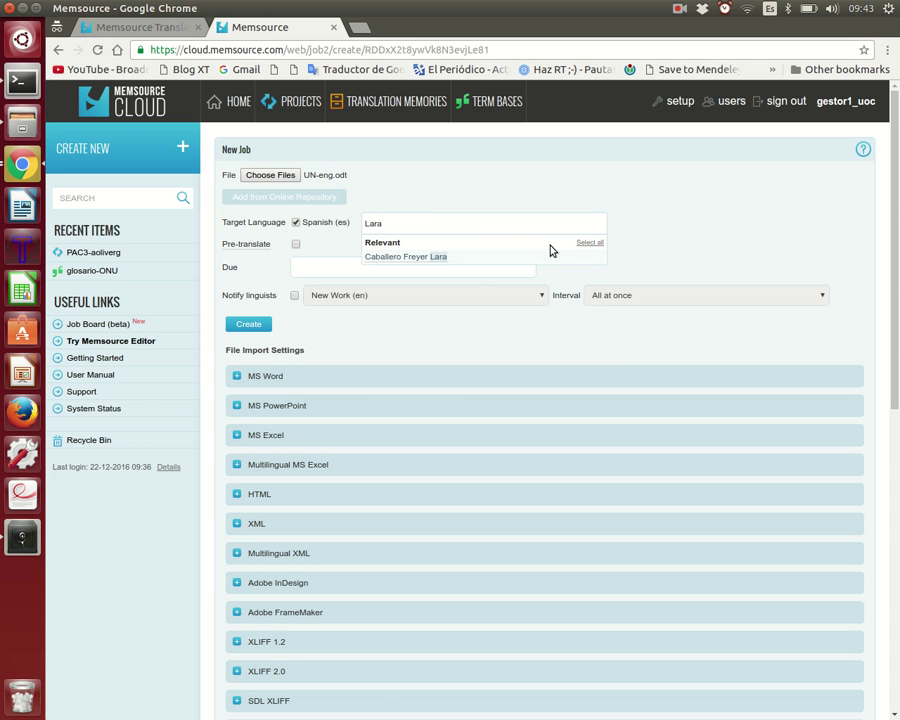
left_click(430, 256)
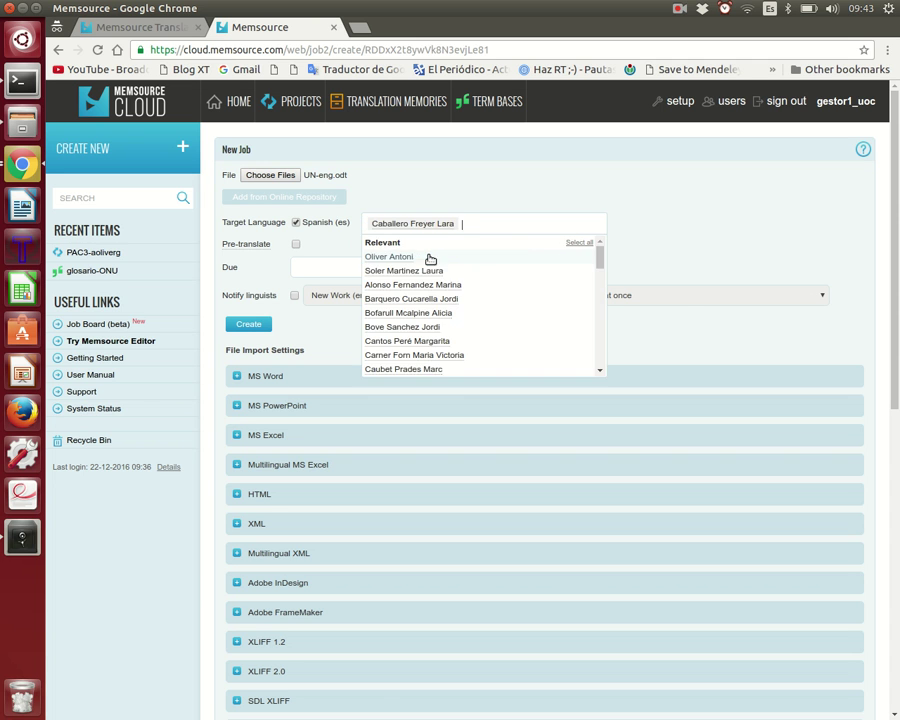
left_click(679, 247)
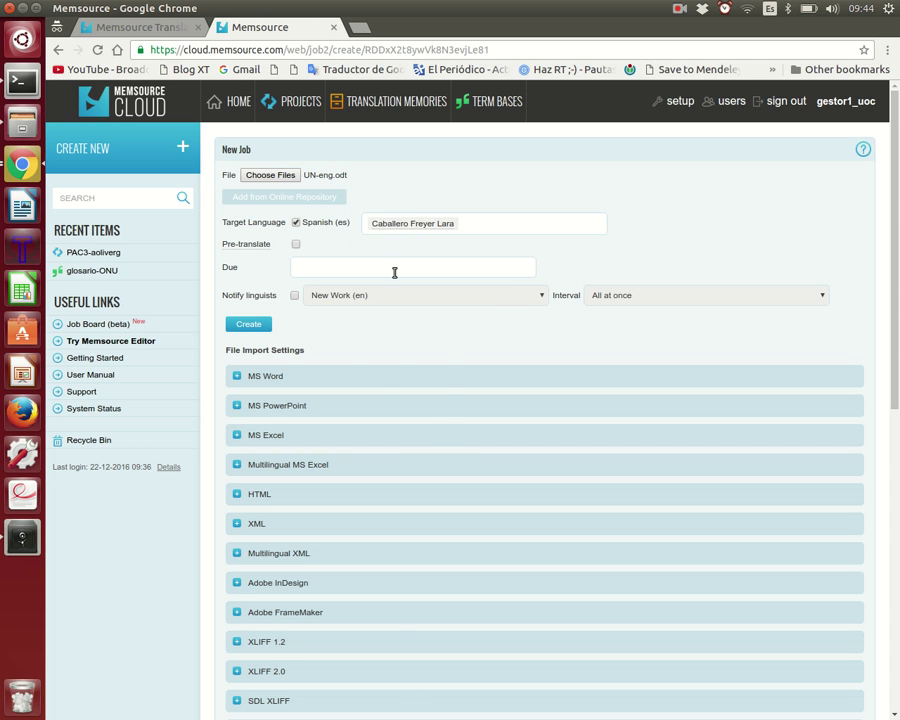
left_click(388, 268)
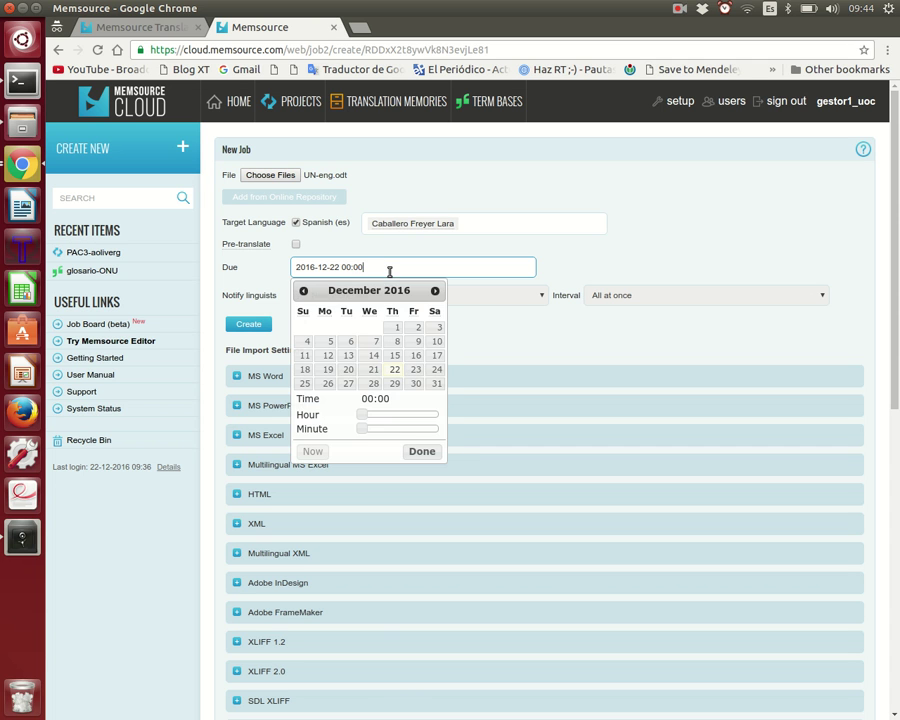
left_click(413, 384)
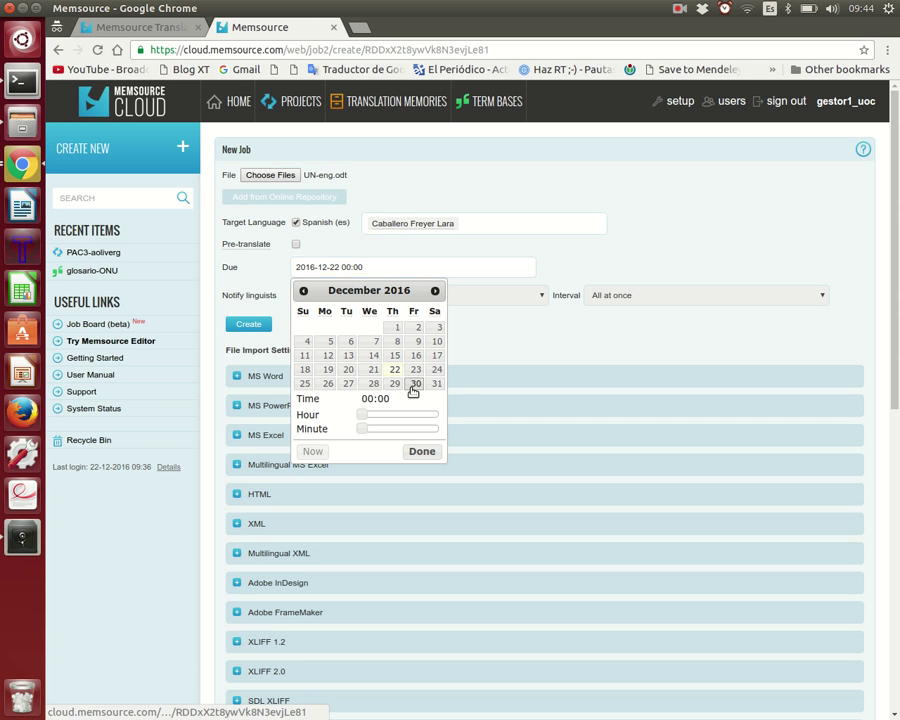
left_click(420, 451)
left_click(294, 296)
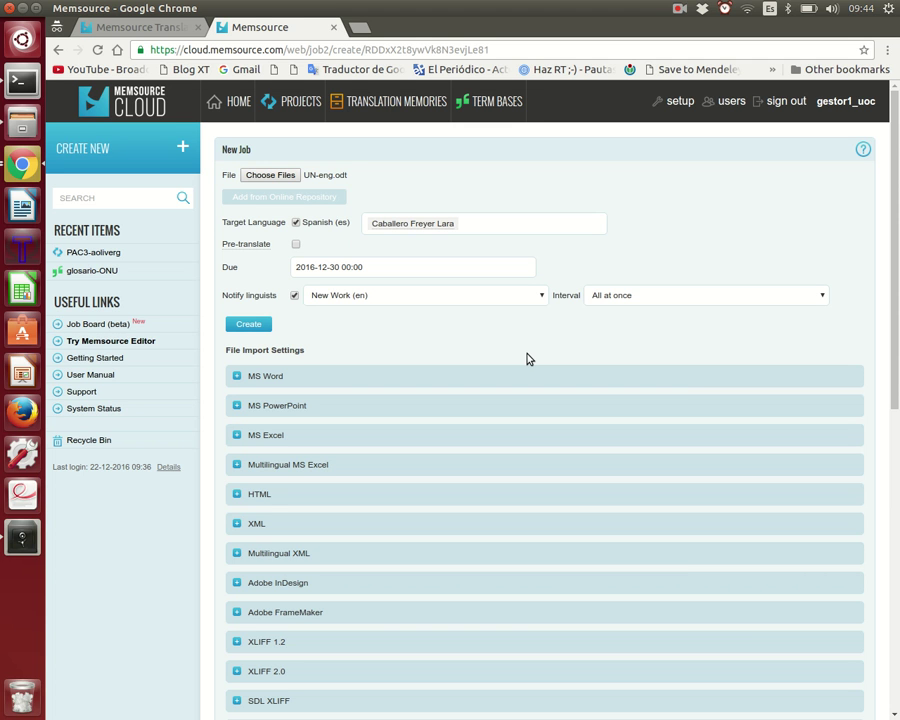
left_click(294, 295)
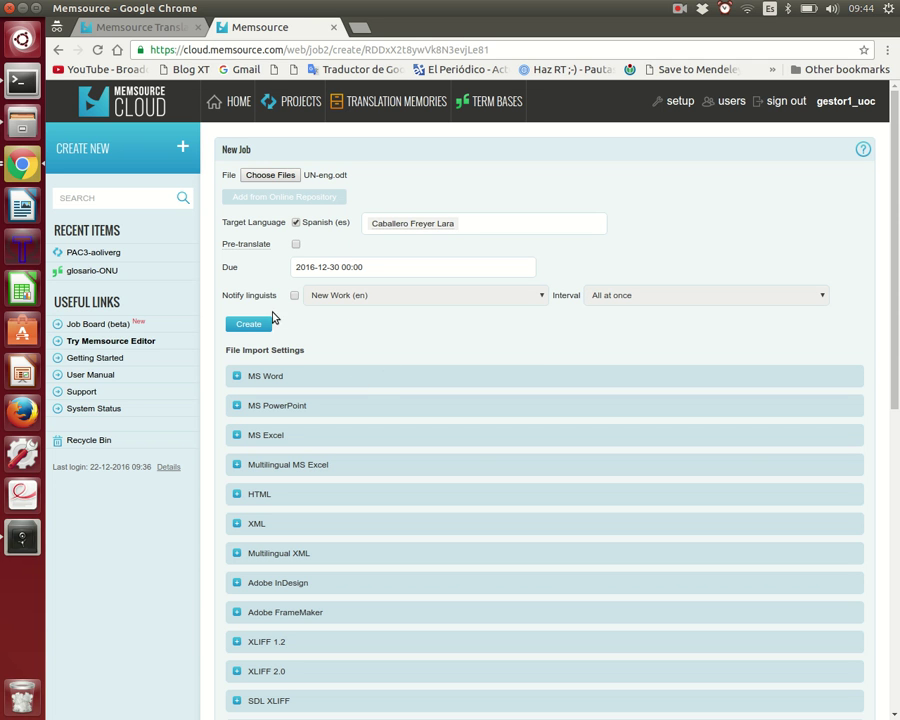
Create the UN-eng.odt job, review the project page, and sign out.
left_click(249, 324)
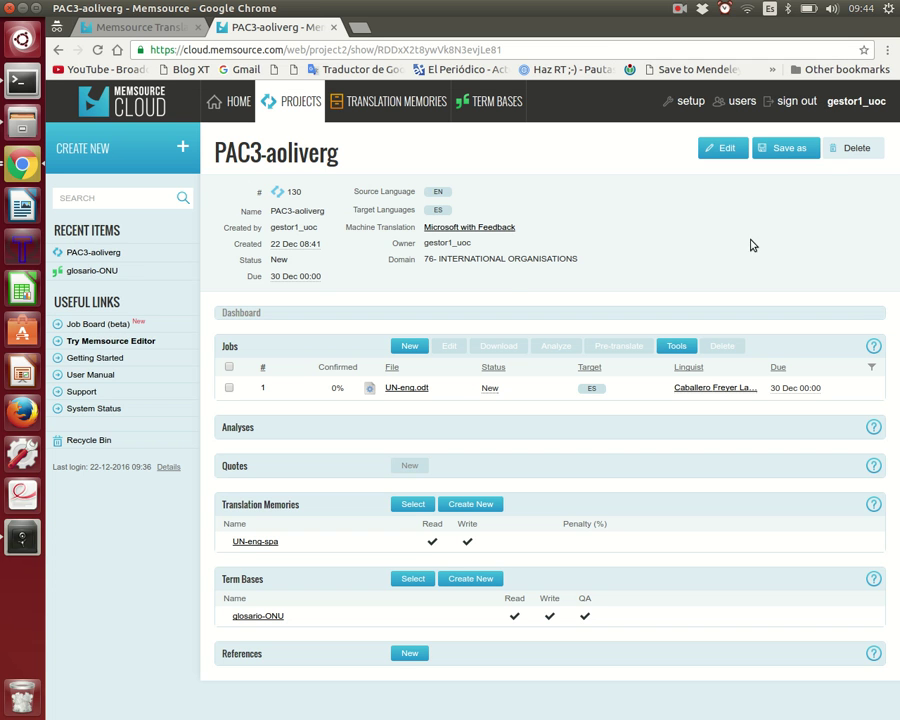
left_click_drag(270, 211, 324, 216)
left_click(786, 104)
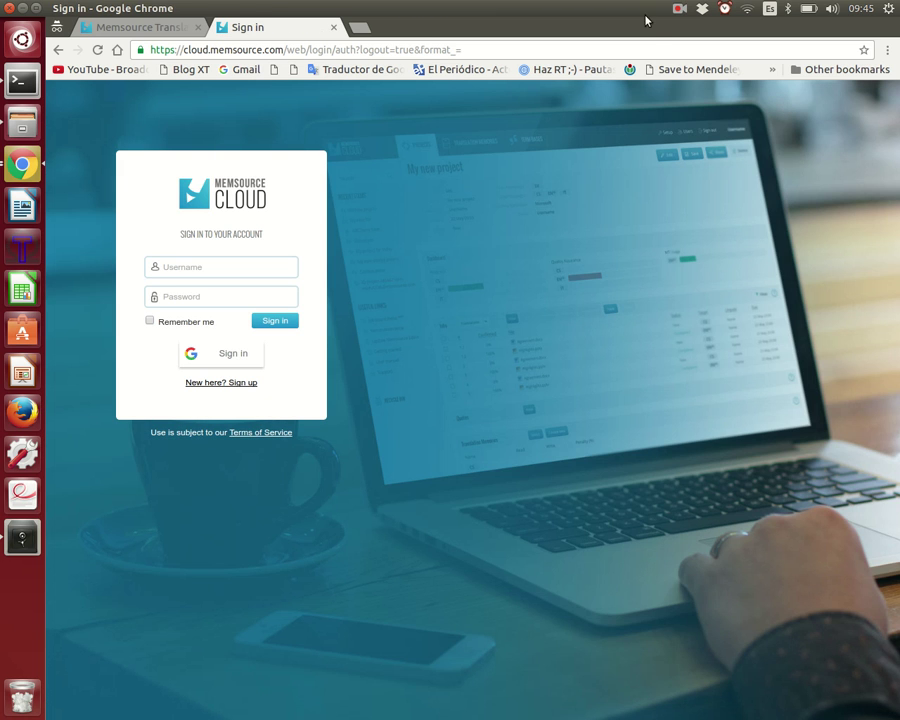